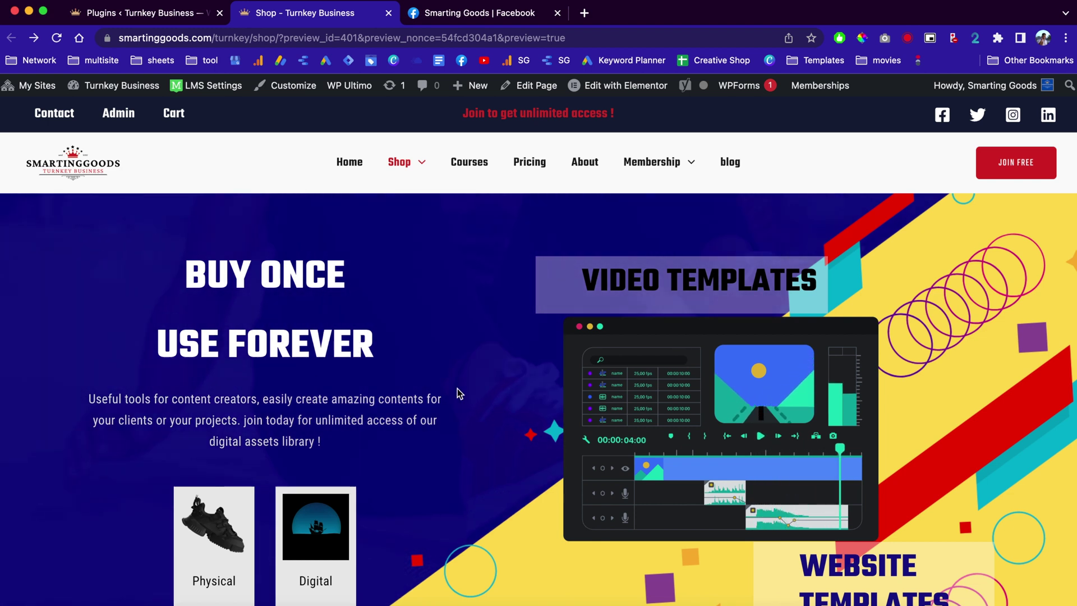
Step: Browse the storefront home page down to the product category cards
{"action": "scroll", "coordinate": [457, 392], "scroll_direction": "down", "scroll_amount": 1}
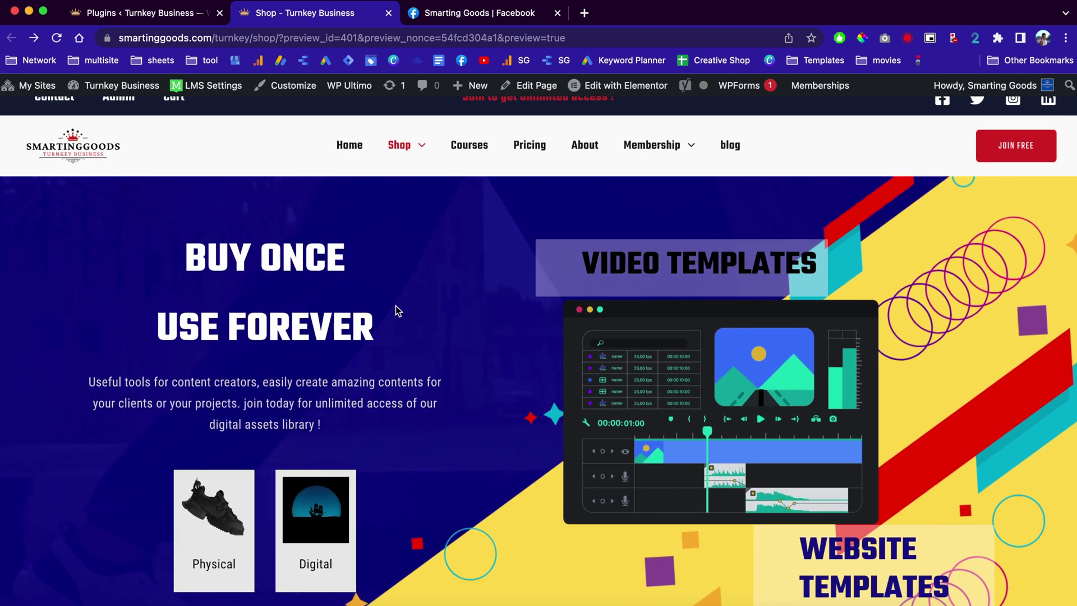
{"action": "scroll", "coordinate": [334, 197], "scroll_direction": "up", "scroll_amount": 1}
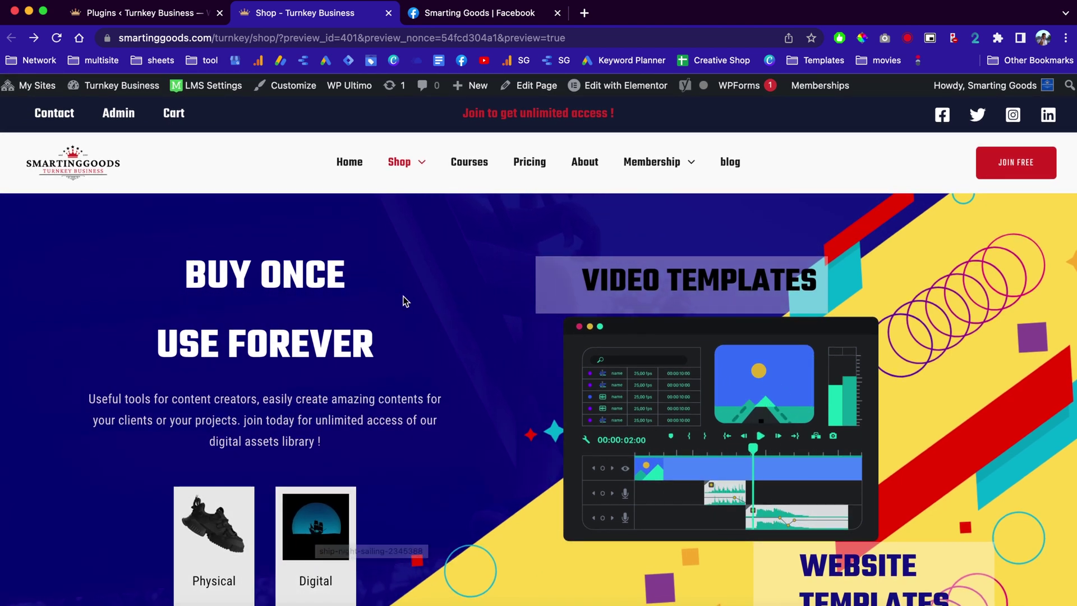
{"action": "mouse_move", "coordinate": [649, 164]}
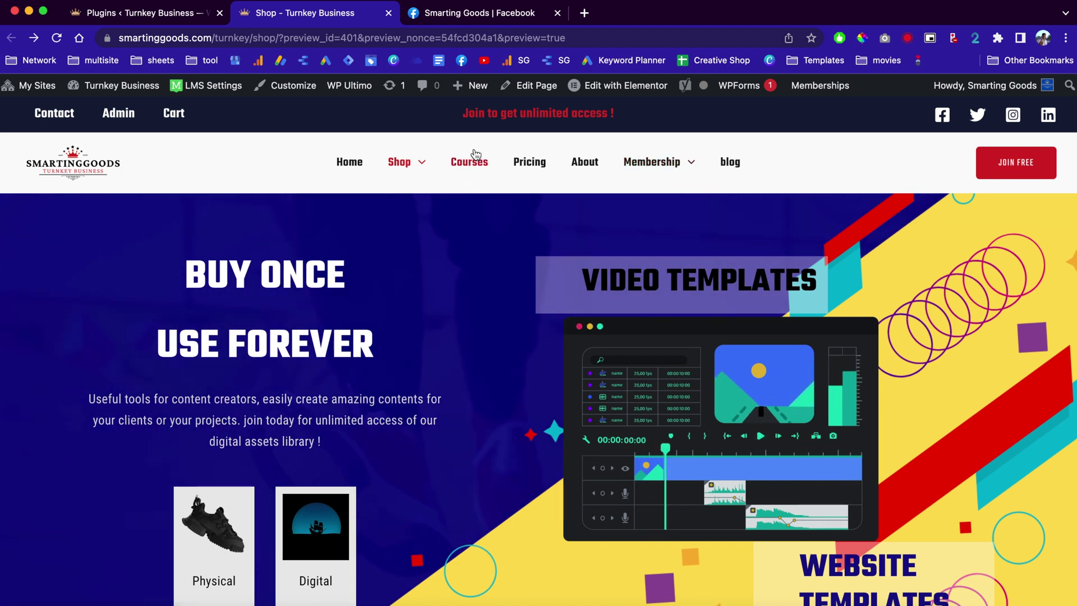
{"action": "mouse_move", "coordinate": [399, 166]}
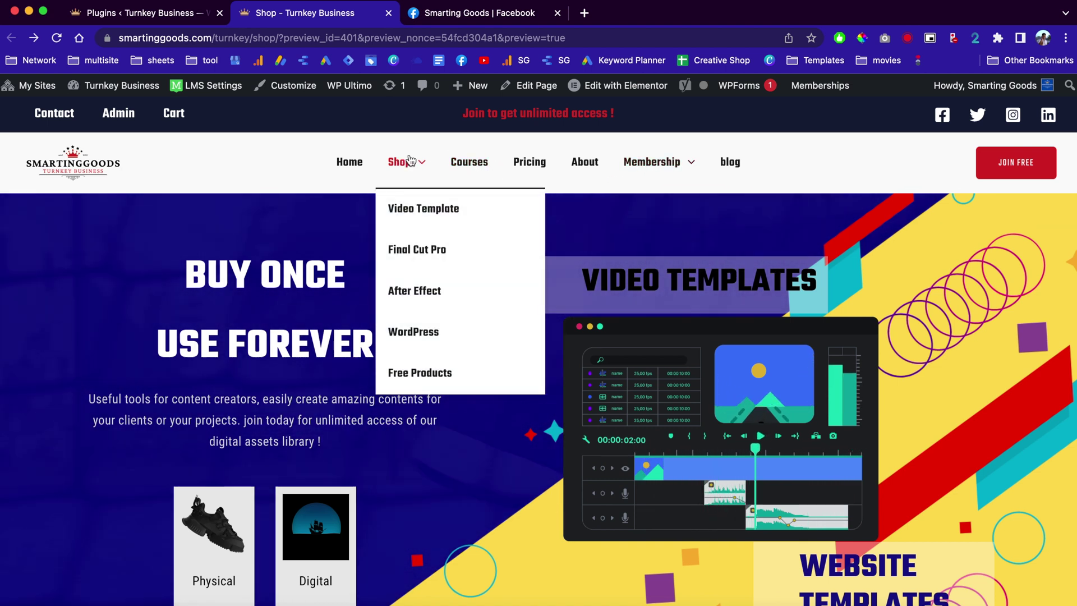
{"action": "scroll", "coordinate": [432, 377], "scroll_direction": "down", "scroll_amount": 5}
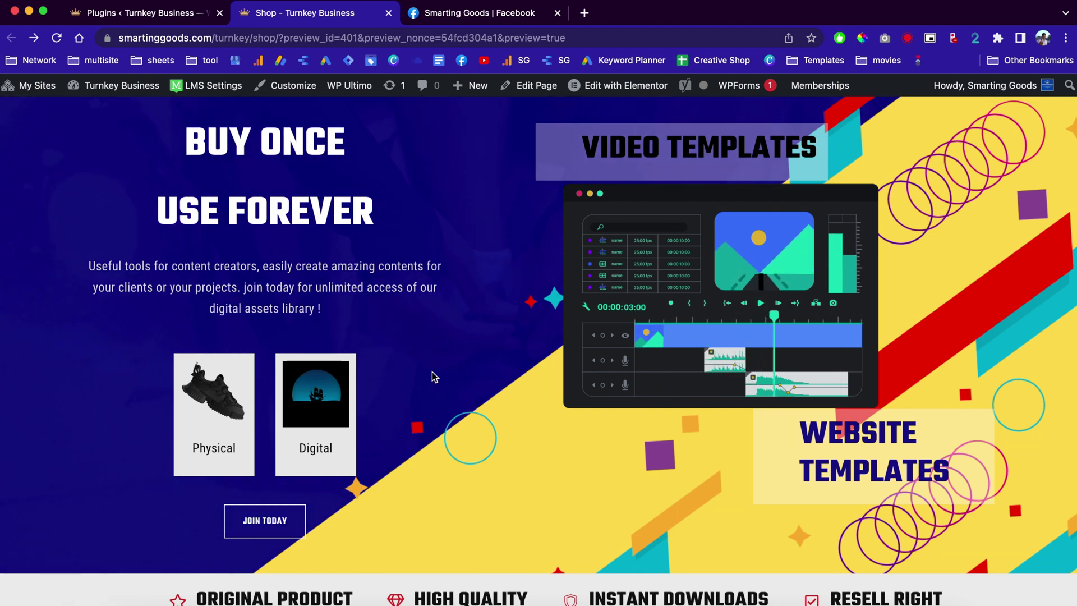
{"action": "scroll", "coordinate": [432, 372], "scroll_direction": "down", "scroll_amount": 2}
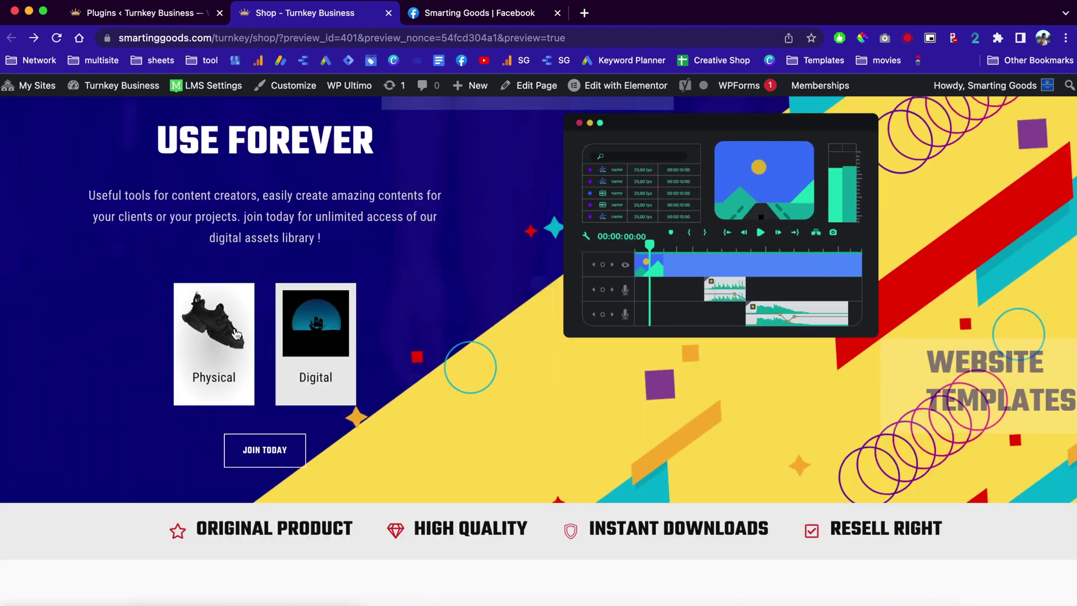
Step: Open the Physical category and scroll through the Fashion archive's 35 products
{"action": "left_click", "coordinate": [223, 333]}
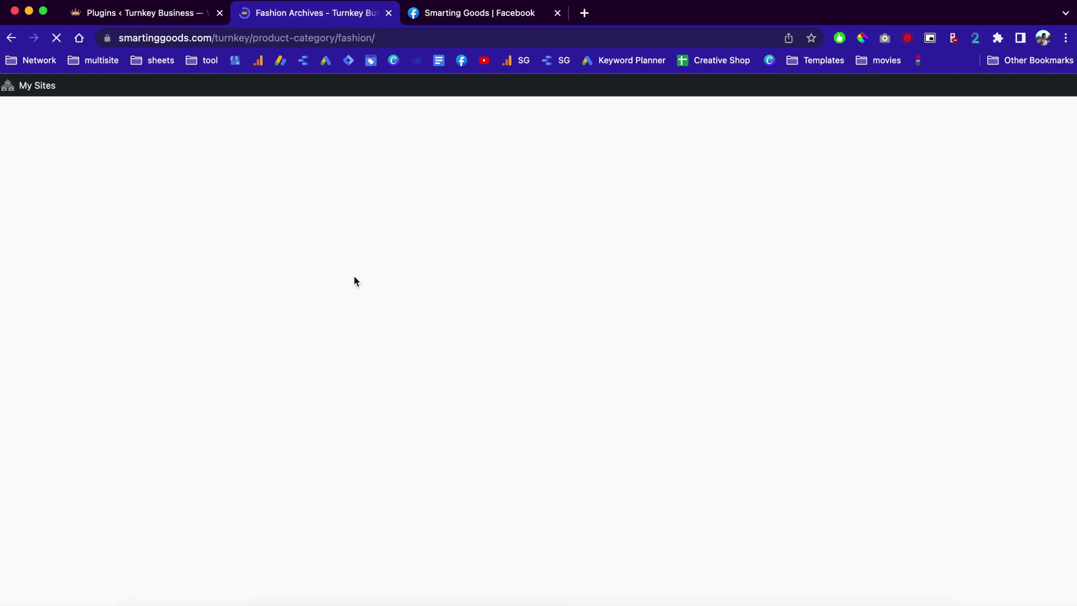
{"action": "scroll", "coordinate": [405, 419], "scroll_direction": "down", "scroll_amount": 3}
{"action": "scroll", "coordinate": [564, 373], "scroll_direction": "down", "scroll_amount": 4}
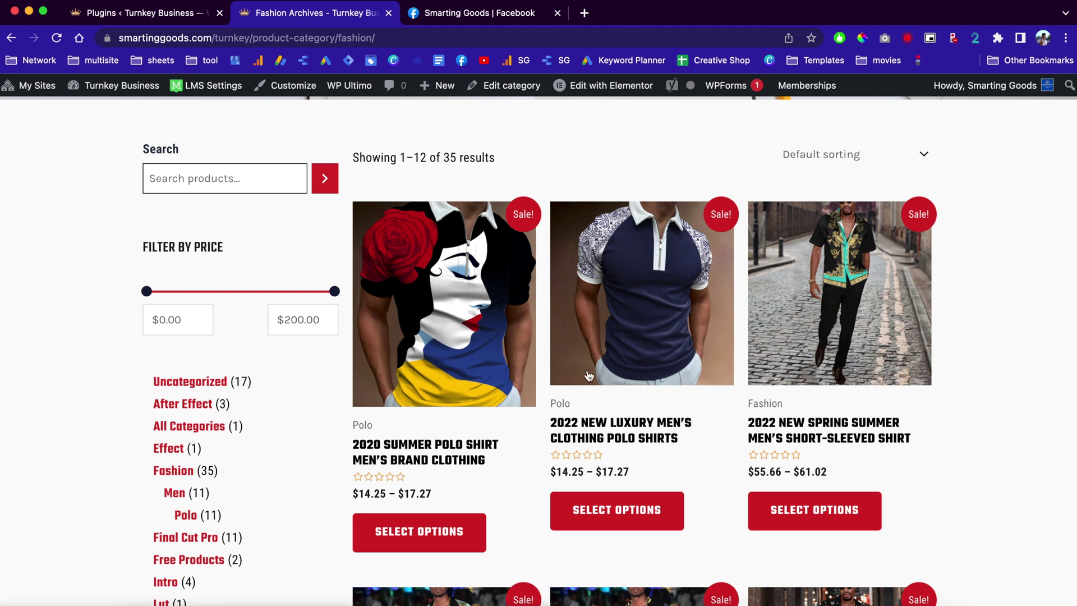
{"action": "scroll", "coordinate": [589, 376], "scroll_direction": "down", "scroll_amount": 2}
{"action": "scroll", "coordinate": [714, 370], "scroll_direction": "down", "scroll_amount": 3}
{"action": "scroll", "coordinate": [714, 370], "scroll_direction": "down", "scroll_amount": 4}
{"action": "scroll", "coordinate": [739, 331], "scroll_direction": "up", "scroll_amount": 7}
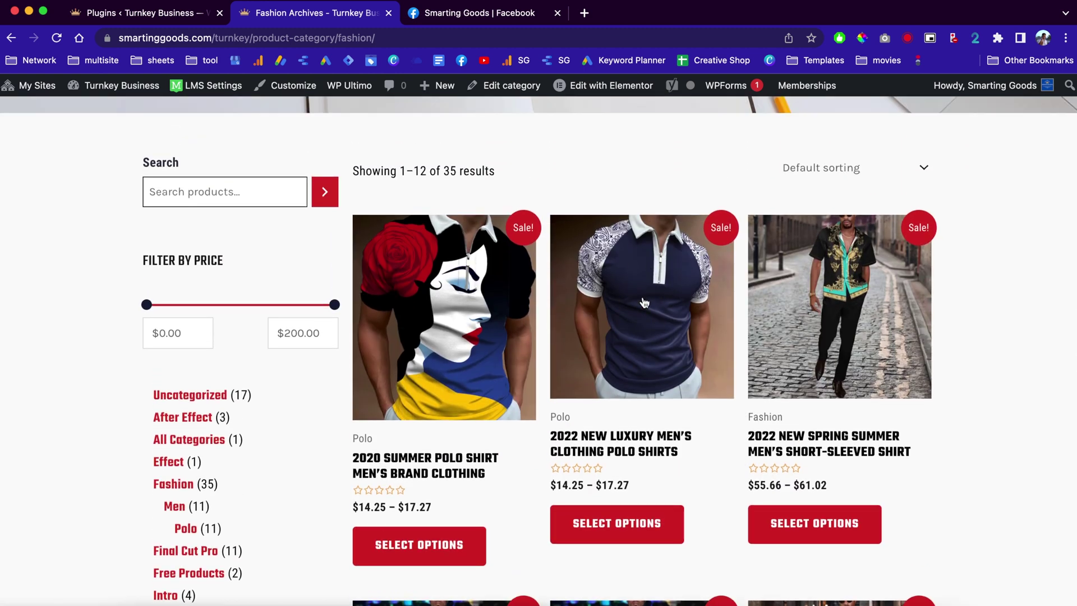
{"action": "scroll", "coordinate": [644, 303], "scroll_direction": "down", "scroll_amount": 8}
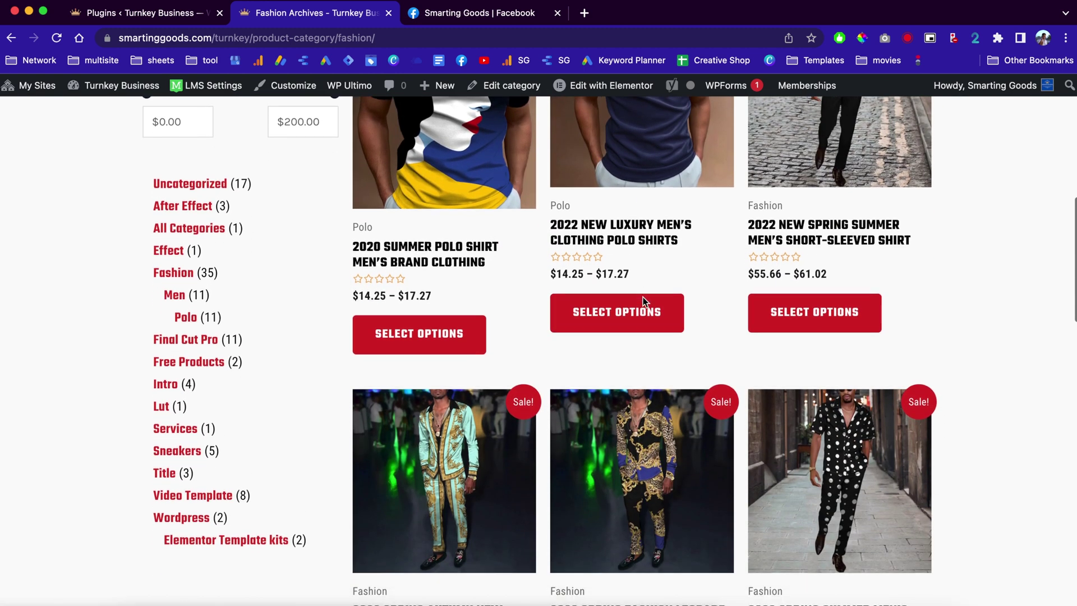
{"action": "scroll", "coordinate": [642, 297], "scroll_direction": "down", "scroll_amount": 1}
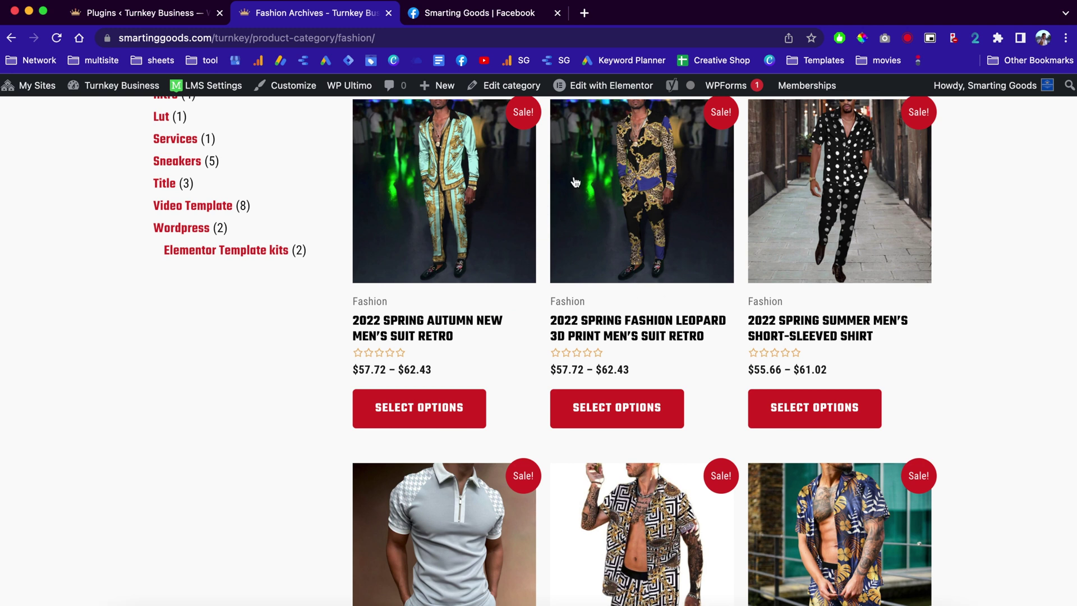
{"action": "scroll", "coordinate": [575, 245], "scroll_direction": "up", "scroll_amount": 12}
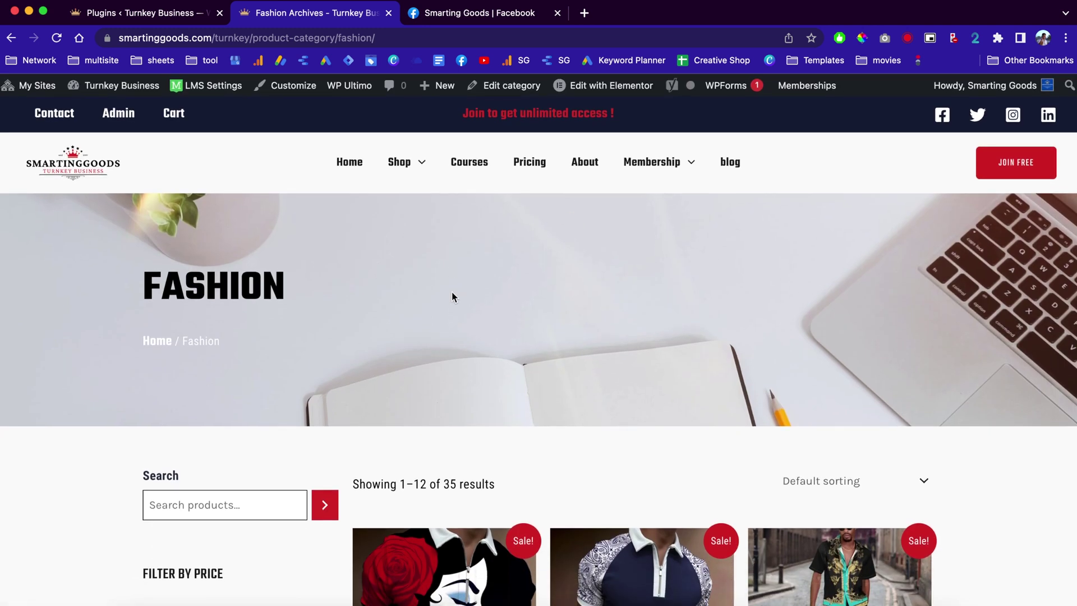
Step: Glance at the admin dashboard and the Facebook Page, then return to the Fashion category
{"action": "left_click", "coordinate": [90, 108]}
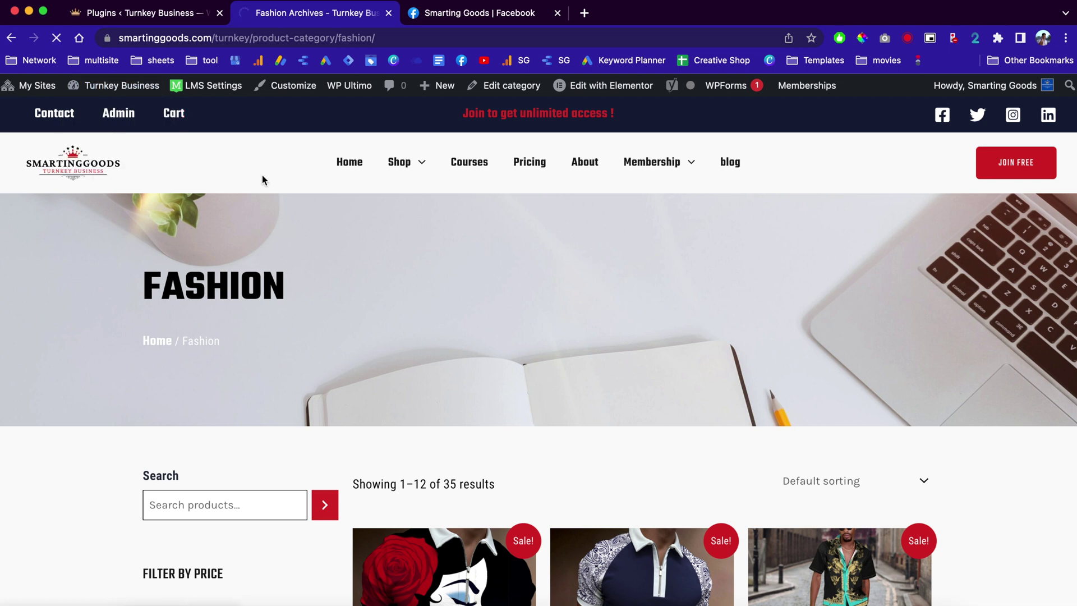
{"action": "left_click", "coordinate": [478, 21]}
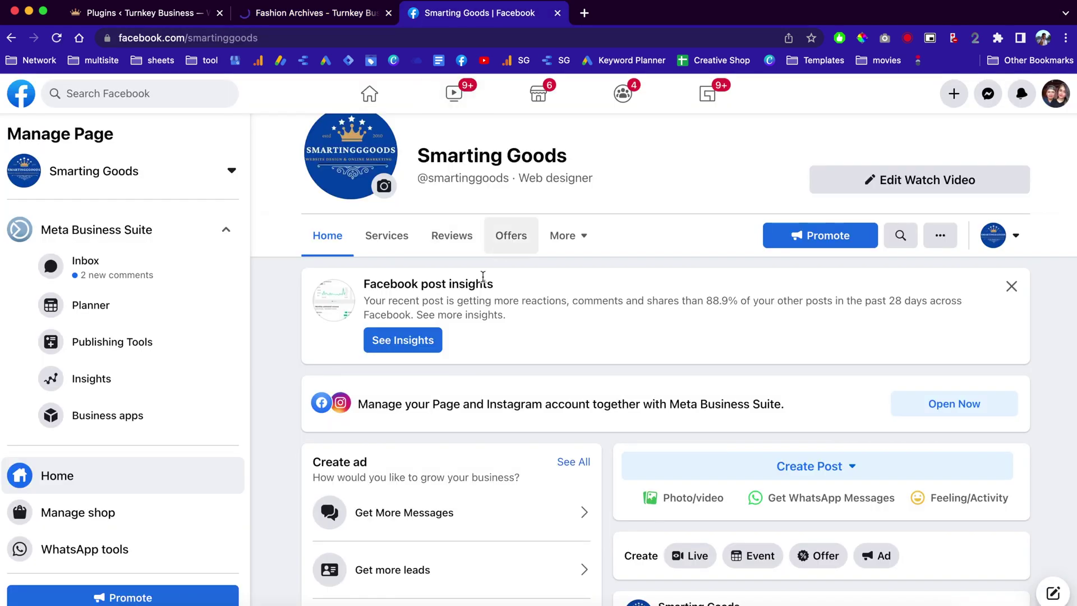
{"action": "scroll", "coordinate": [486, 272], "scroll_direction": "up", "scroll_amount": 5}
{"action": "left_click", "coordinate": [286, 13]}
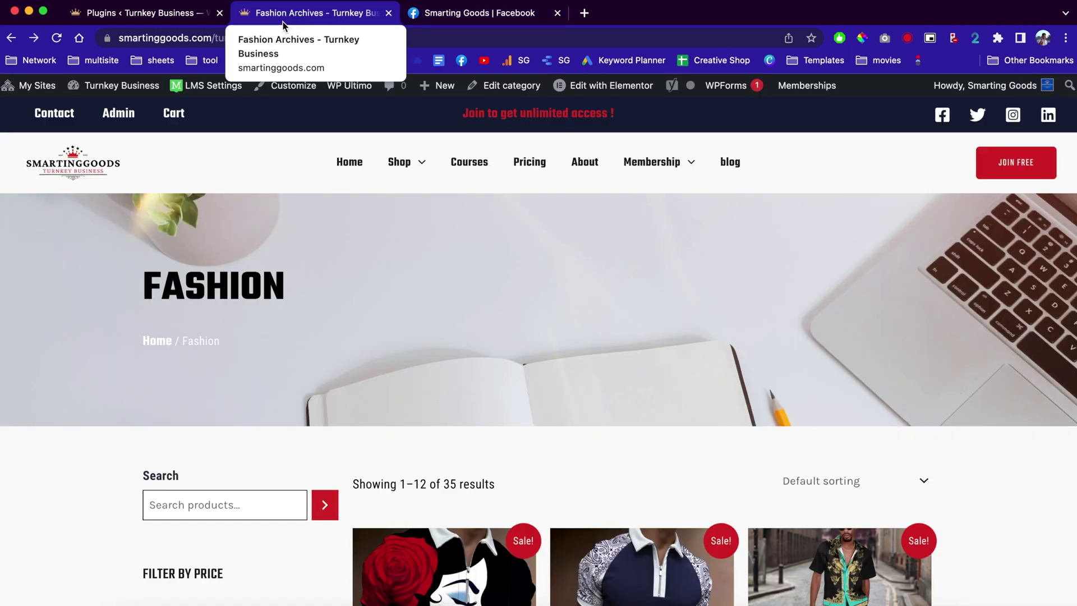
Step: Open the WordPress admin dashboard and scroll down its sidebar menu
{"action": "left_click", "coordinate": [97, 111]}
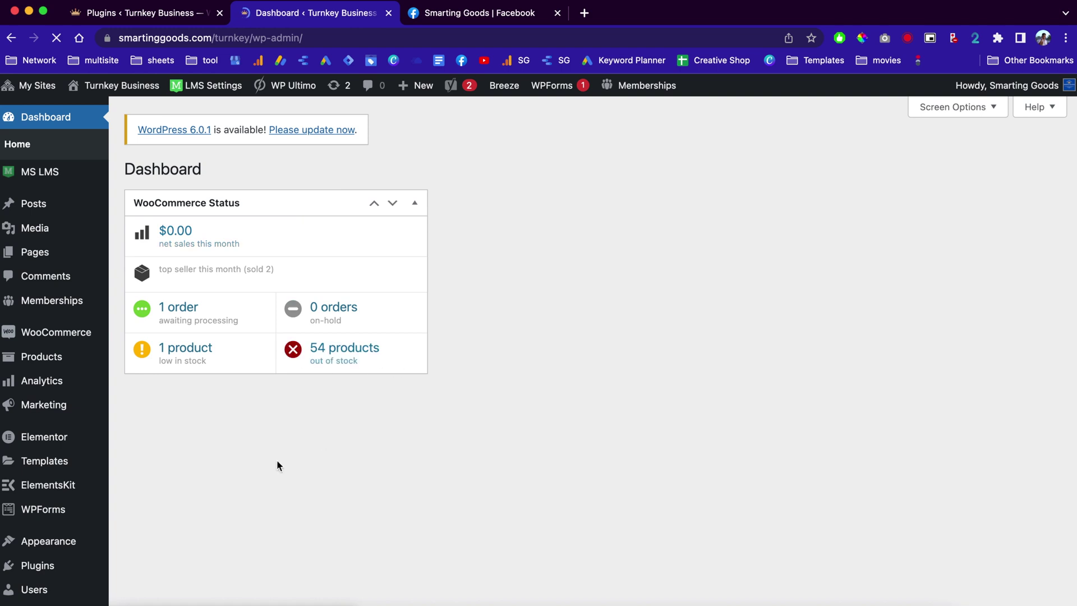
{"action": "scroll", "coordinate": [271, 467], "scroll_direction": "down", "scroll_amount": 1}
{"action": "scroll", "coordinate": [180, 480], "scroll_direction": "down", "scroll_amount": 2}
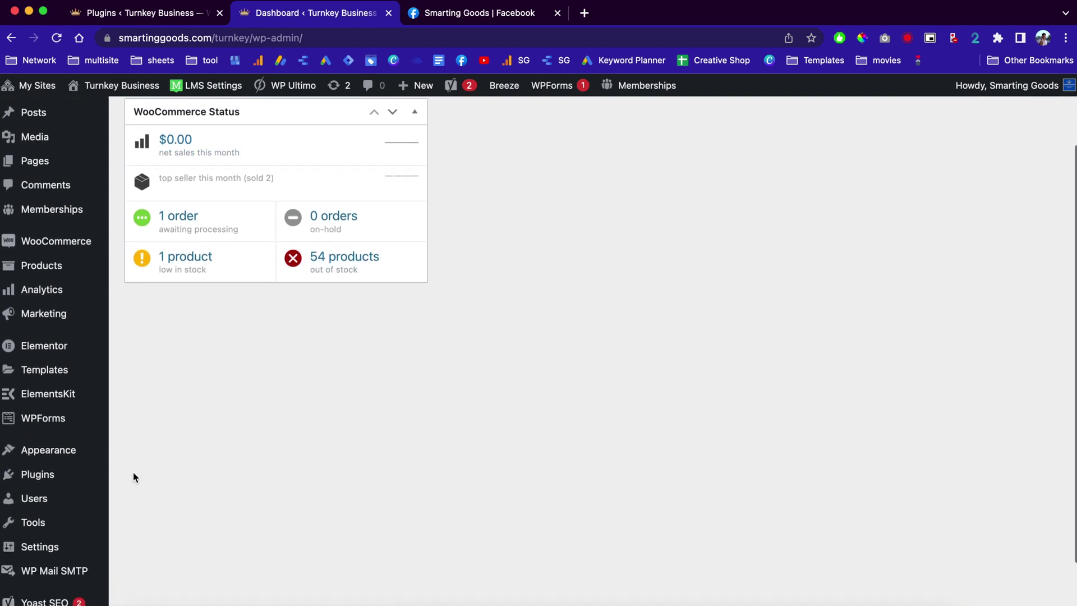
Step: Open Installed Plugins and scroll to the active Facebook for WooCommerce plugin
{"action": "mouse_move", "coordinate": [28, 476]}
{"action": "left_click", "coordinate": [128, 480]}
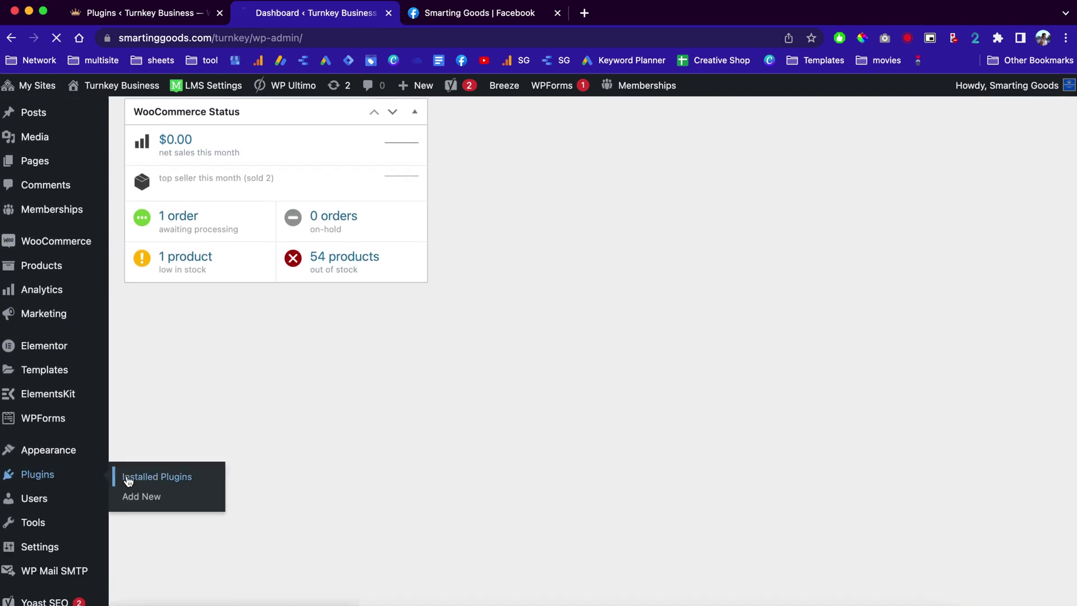
{"action": "scroll", "coordinate": [376, 454], "scroll_direction": "down", "scroll_amount": 2}
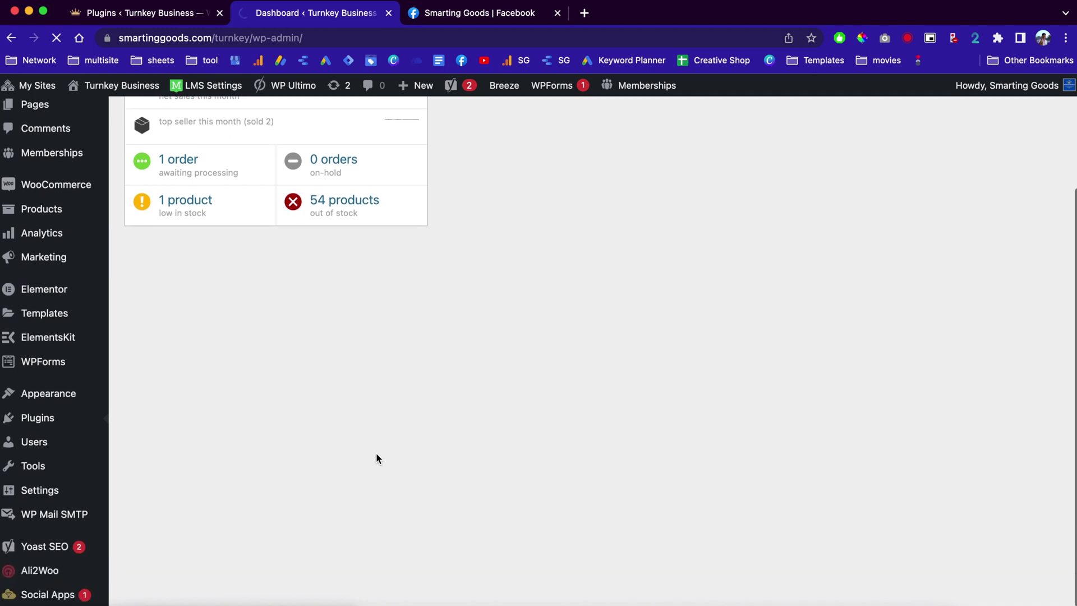
{"action": "scroll", "coordinate": [376, 453], "scroll_direction": "down", "scroll_amount": 1}
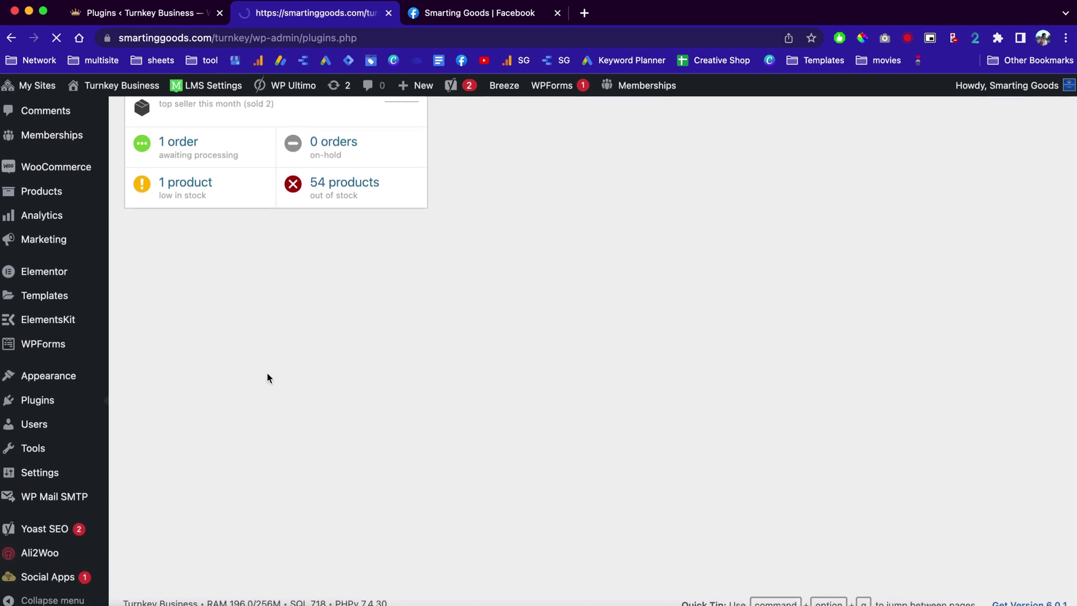
{"action": "scroll", "coordinate": [382, 418], "scroll_direction": "down", "scroll_amount": 10}
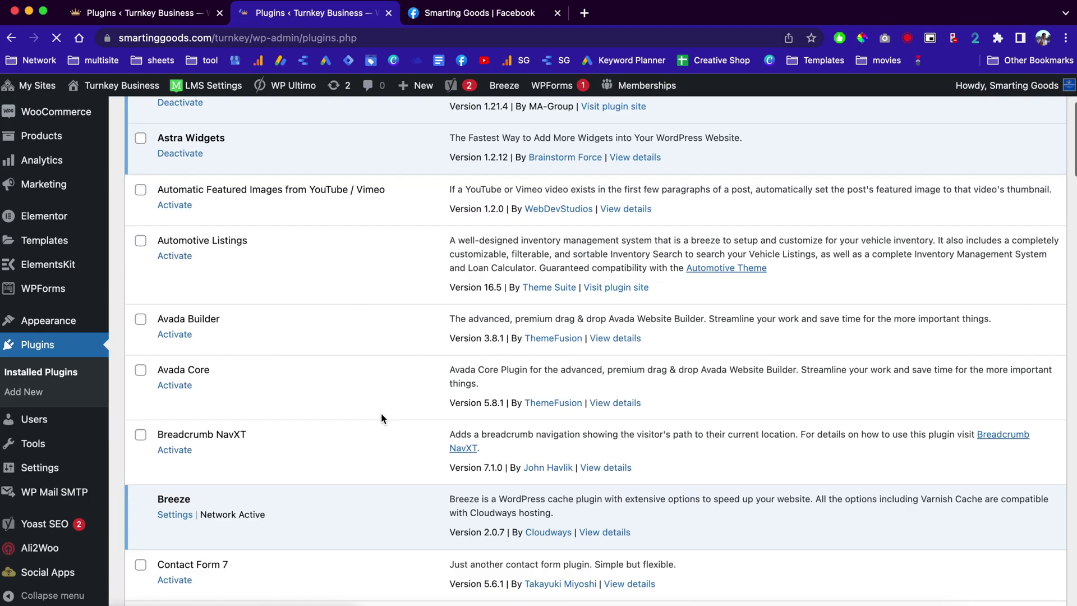
{"action": "scroll", "coordinate": [381, 416], "scroll_direction": "down", "scroll_amount": 5}
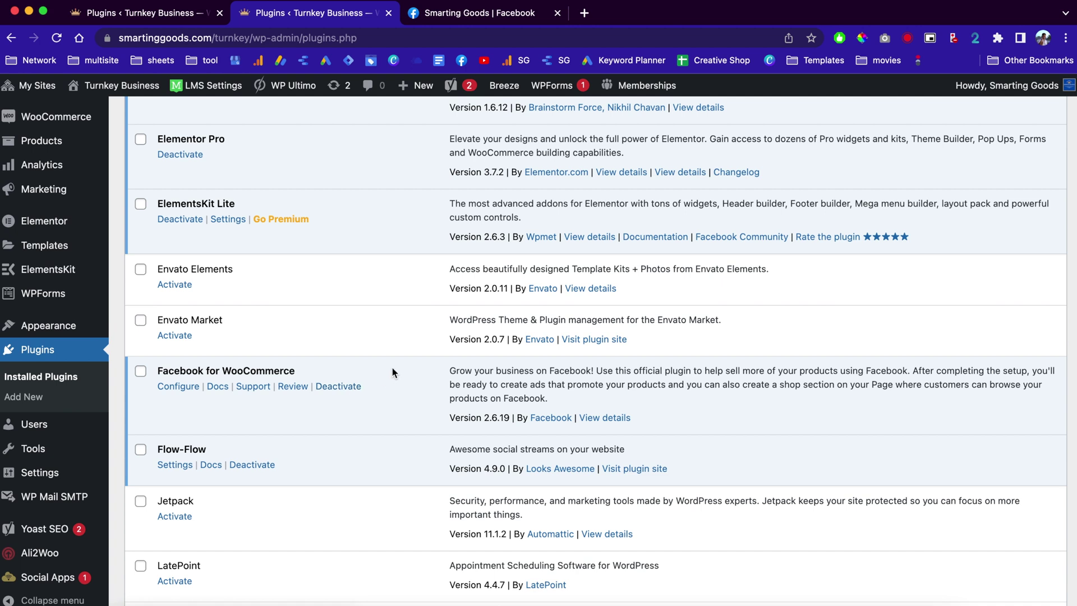
{"action": "scroll", "coordinate": [392, 368], "scroll_direction": "down", "scroll_amount": 1}
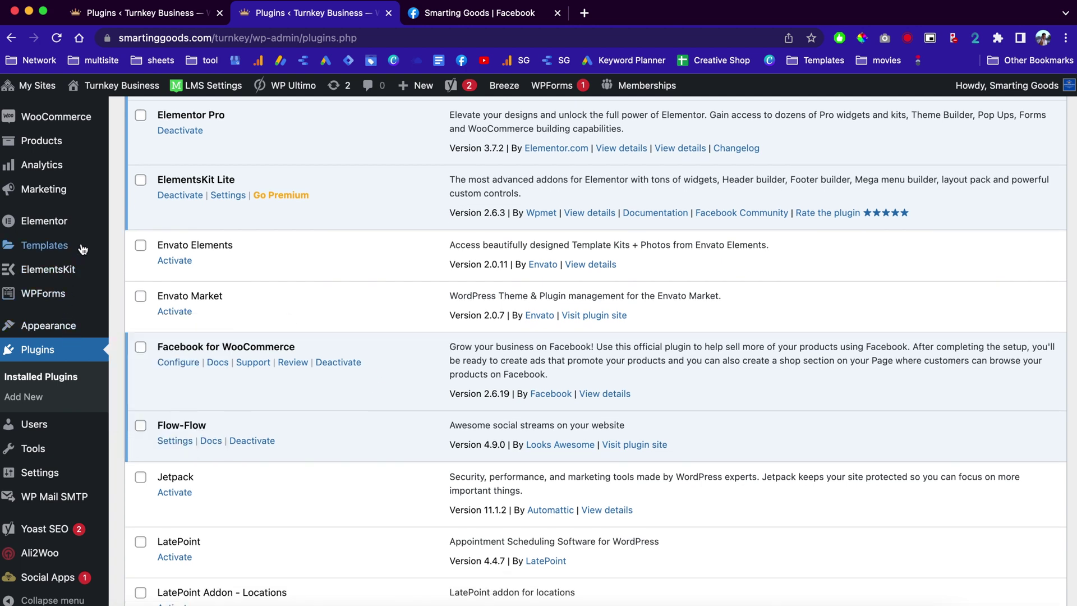
{"action": "scroll", "coordinate": [84, 236], "scroll_direction": "up", "scroll_amount": 1}
{"action": "mouse_move", "coordinate": [60, 221]}
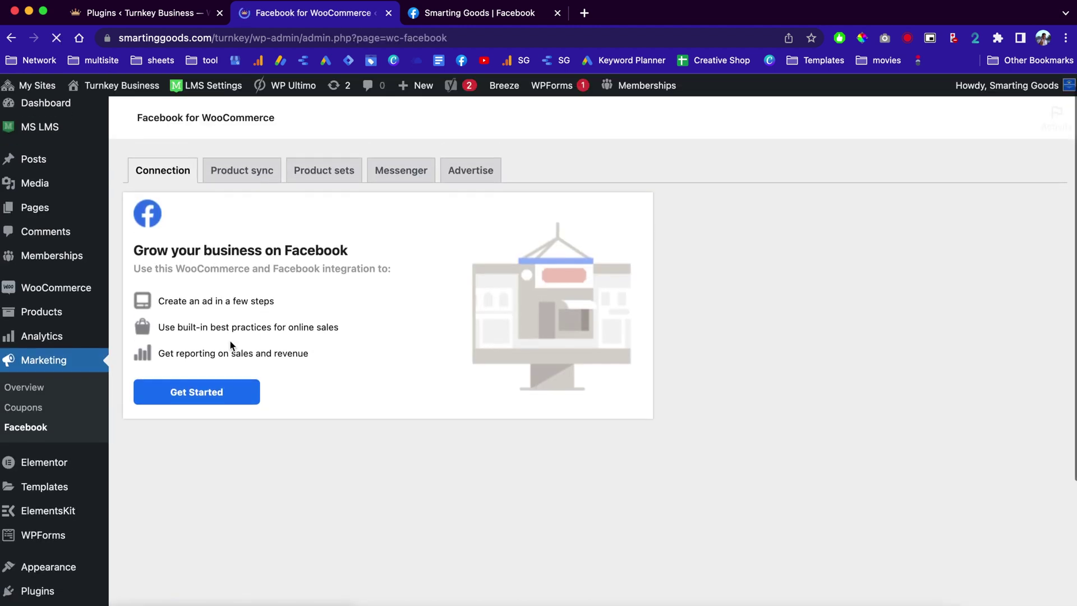
Step: Connect to Facebook with the signed-in account, Facebook ads and business account, choosing the Smarting Goods Page
{"action": "left_click", "coordinate": [197, 393]}
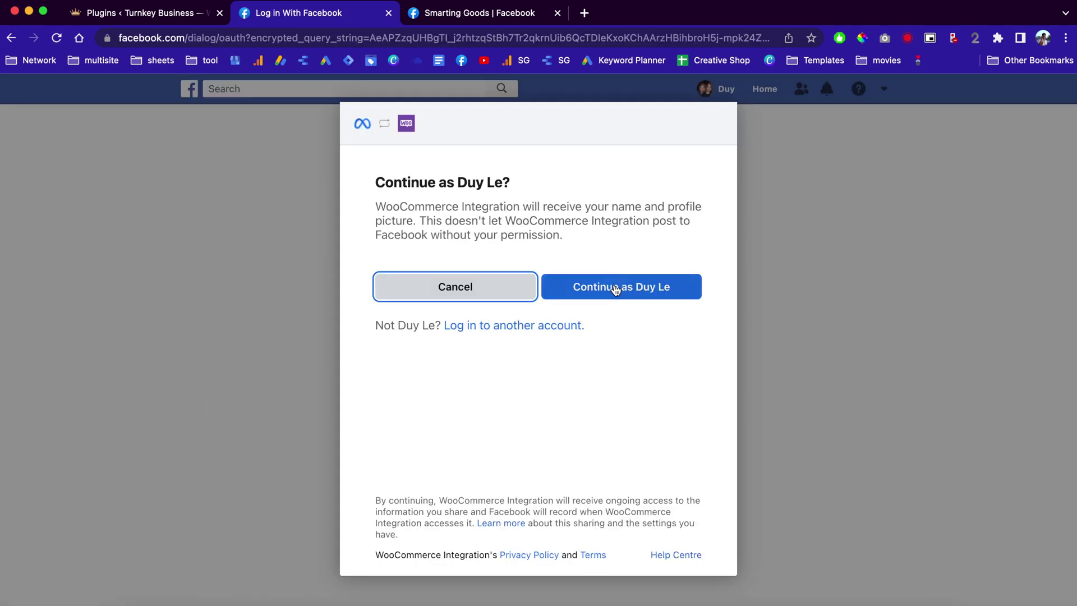
{"action": "left_click", "coordinate": [615, 287]}
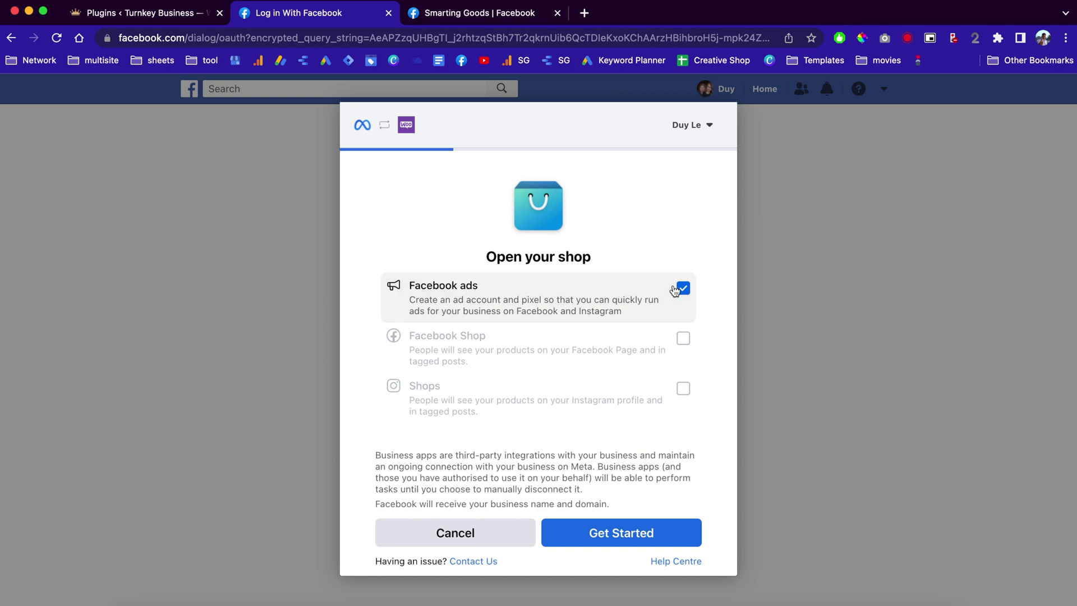
{"action": "left_click", "coordinate": [622, 534]}
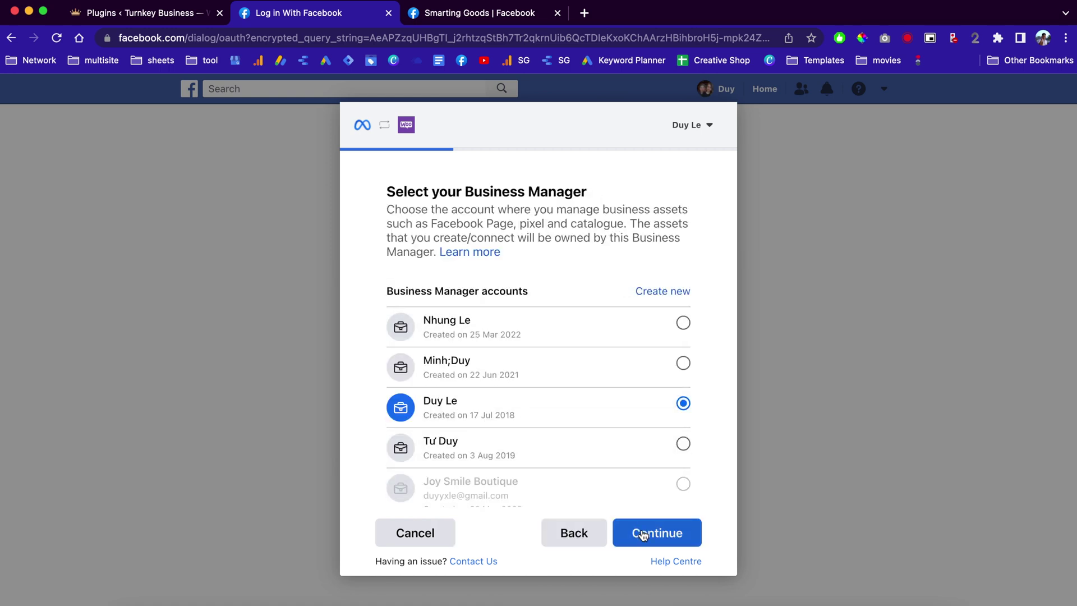
{"action": "left_click", "coordinate": [643, 534]}
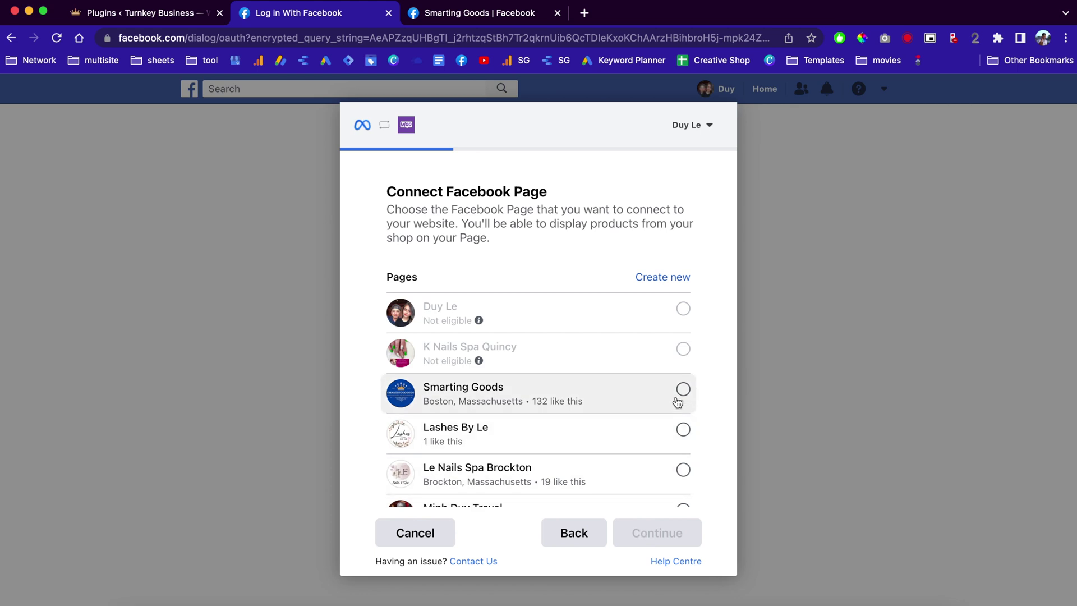
{"action": "left_click", "coordinate": [683, 391]}
{"action": "scroll", "coordinate": [608, 397], "scroll_direction": "down", "scroll_amount": 3}
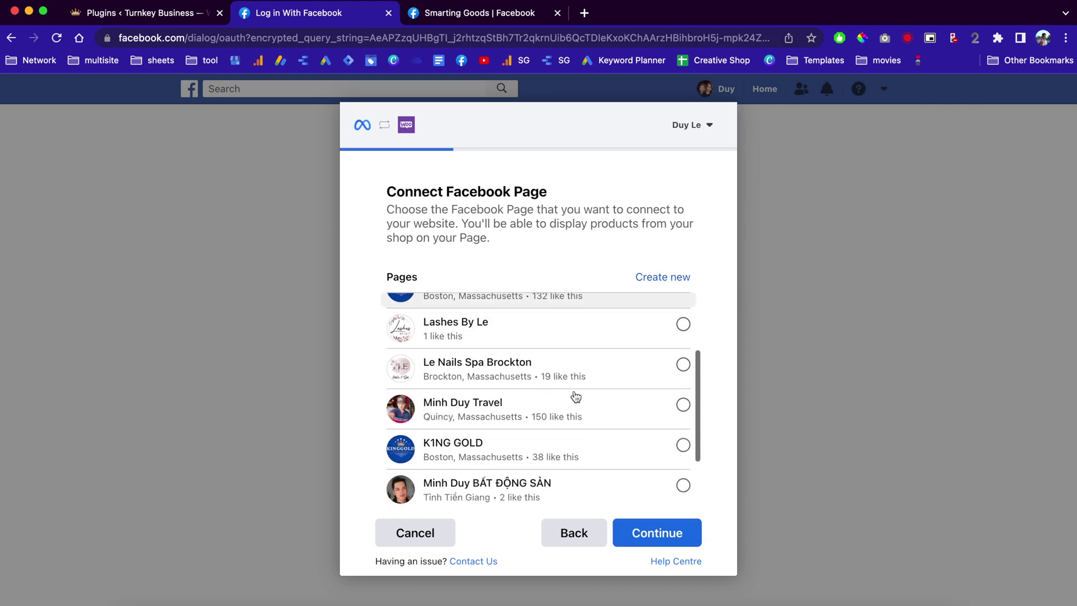
Step: Confirm the Page, the Smarting Goods Instagram profile, the smartinggoods catalogue and the Smarting Goods pixel
{"action": "left_click", "coordinate": [640, 538]}
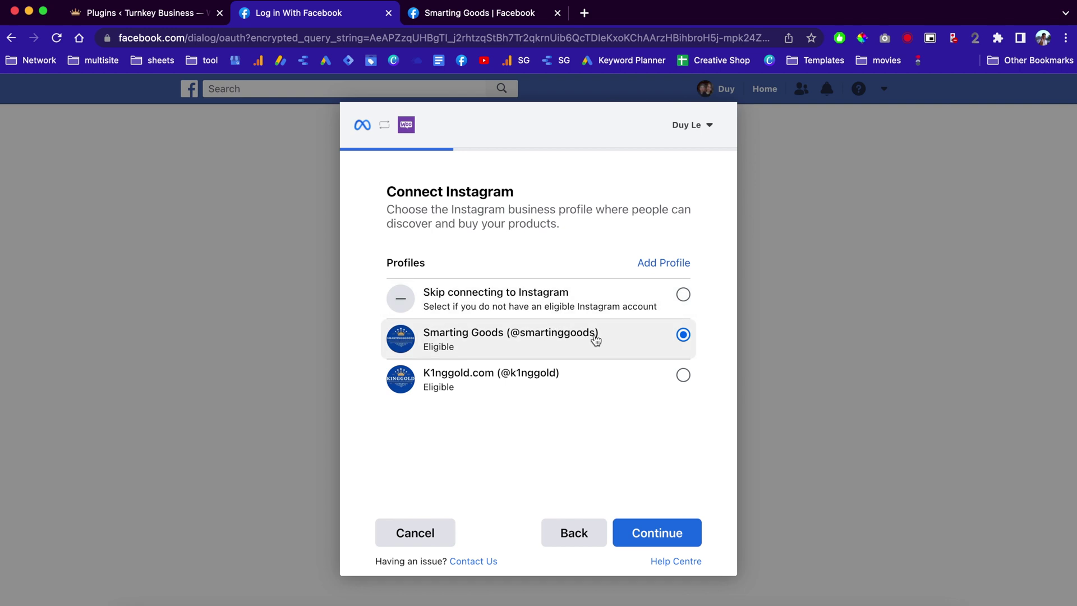
{"action": "left_click", "coordinate": [648, 539]}
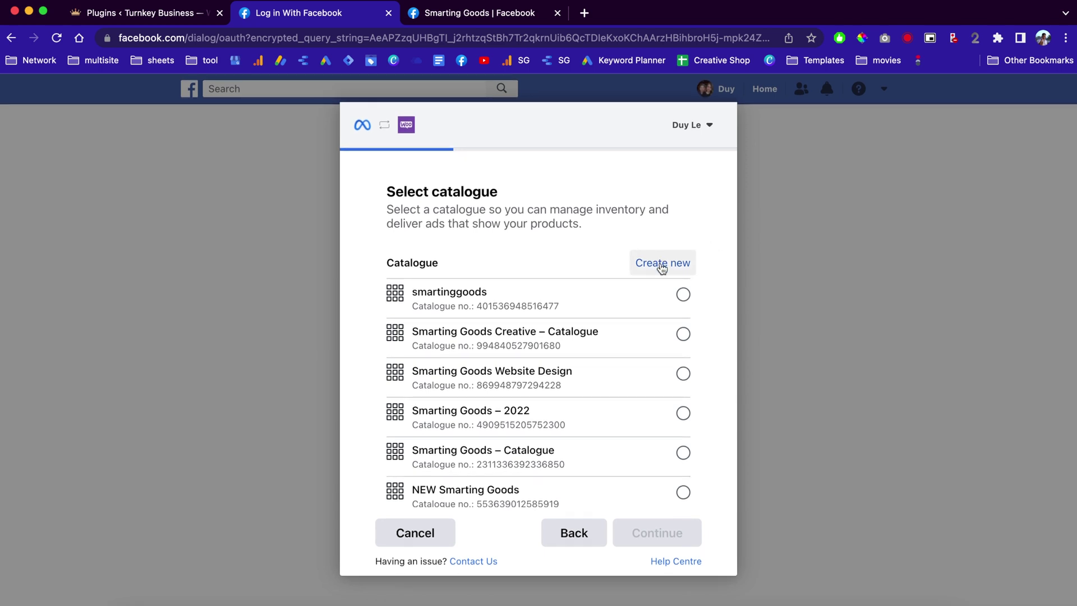
{"action": "left_click", "coordinate": [683, 296]}
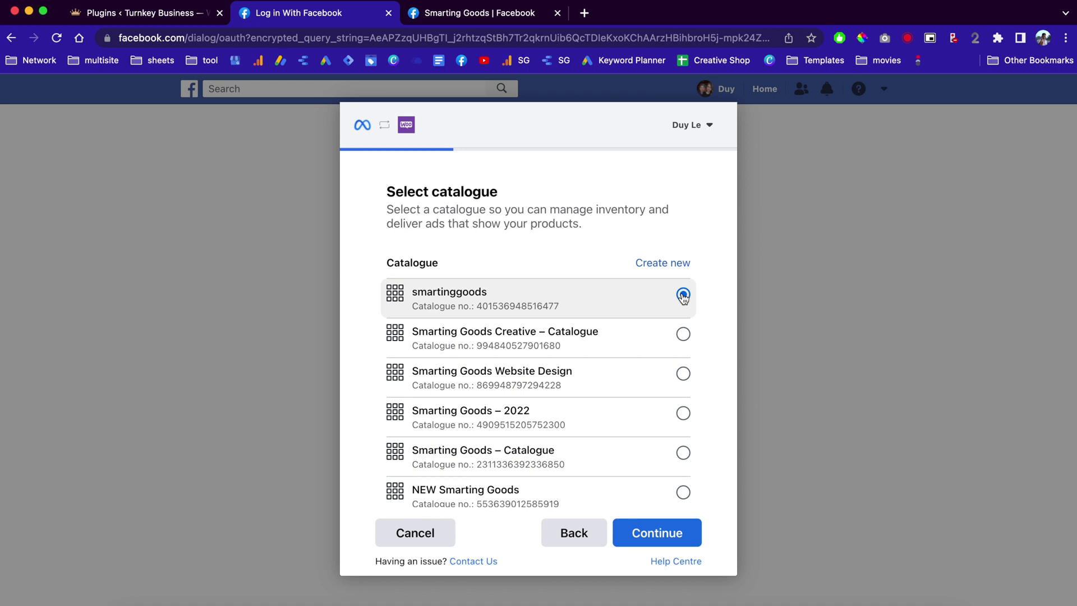
{"action": "left_click", "coordinate": [653, 536]}
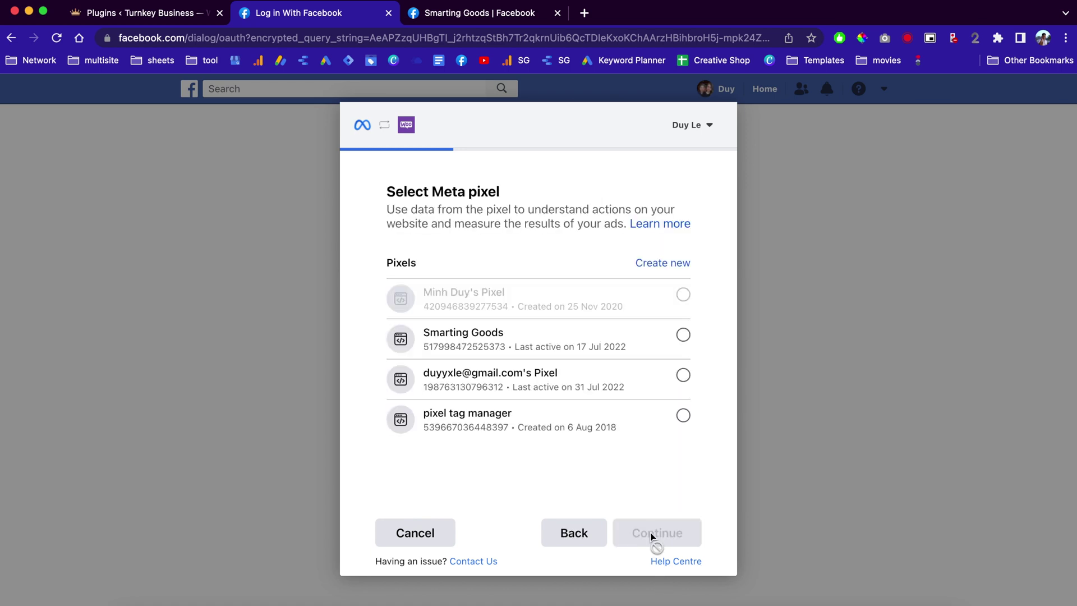
{"action": "left_click", "coordinate": [683, 336]}
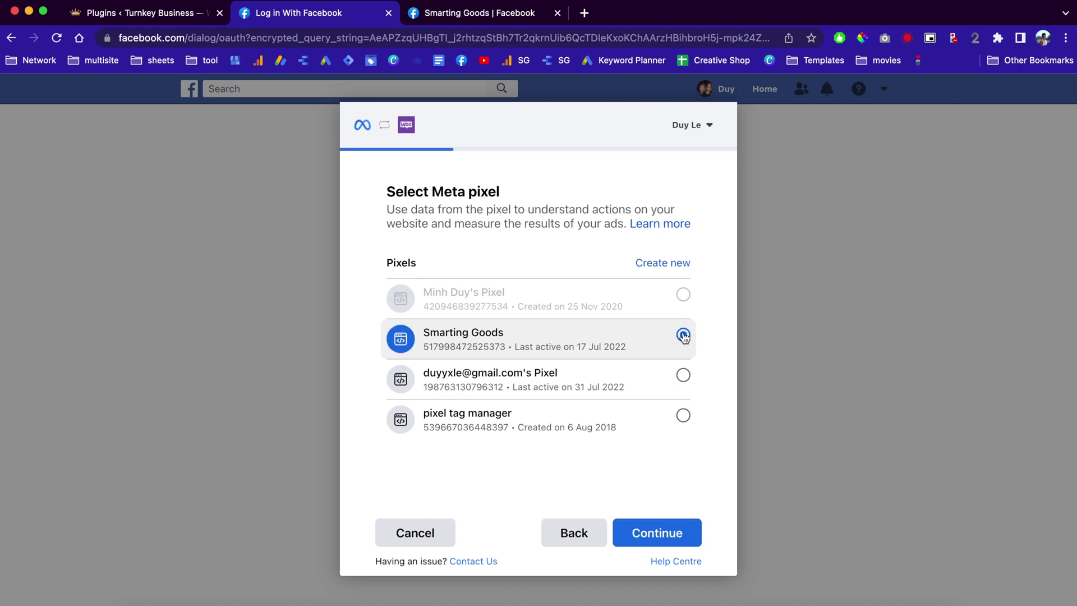
{"action": "left_click", "coordinate": [671, 536]}
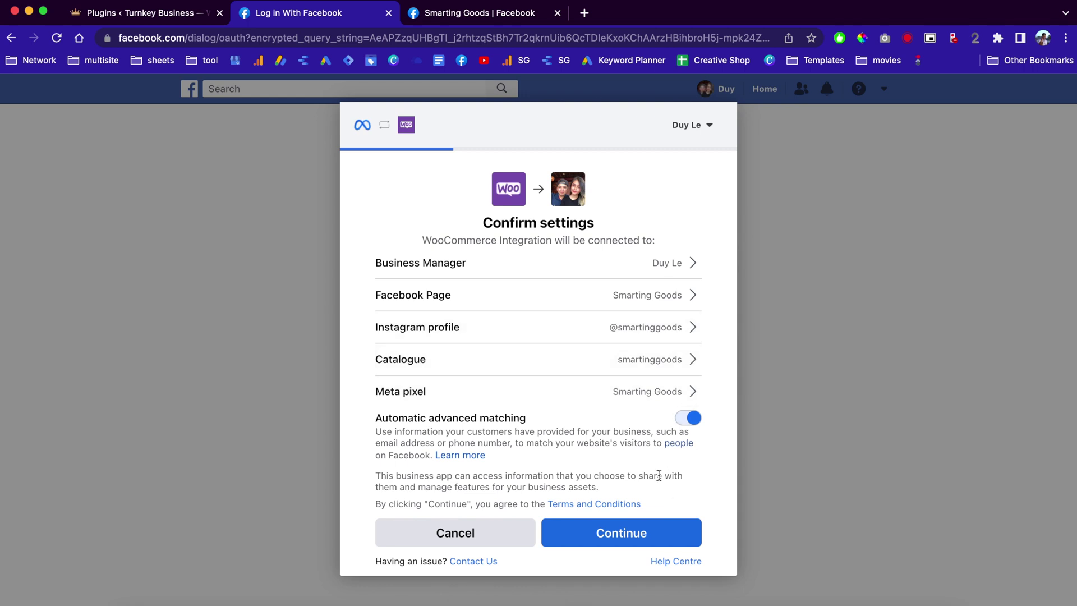
Step: Accept the connection settings and permissions, then select and confirm the store's website domain
{"action": "left_click", "coordinate": [612, 534]}
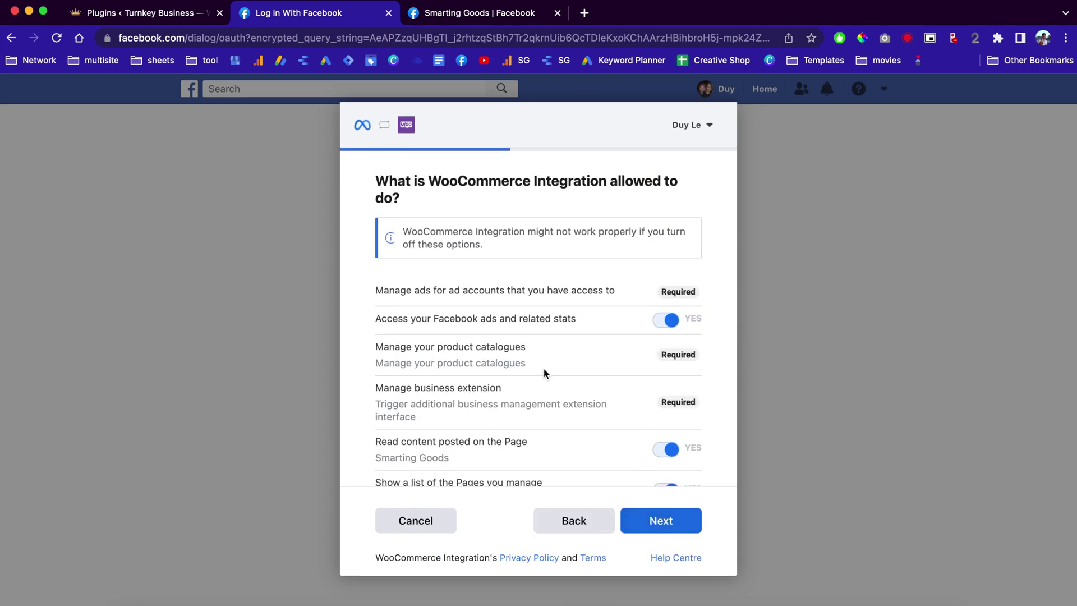
{"action": "scroll", "coordinate": [544, 369], "scroll_direction": "down", "scroll_amount": 2}
{"action": "left_click", "coordinate": [672, 524]}
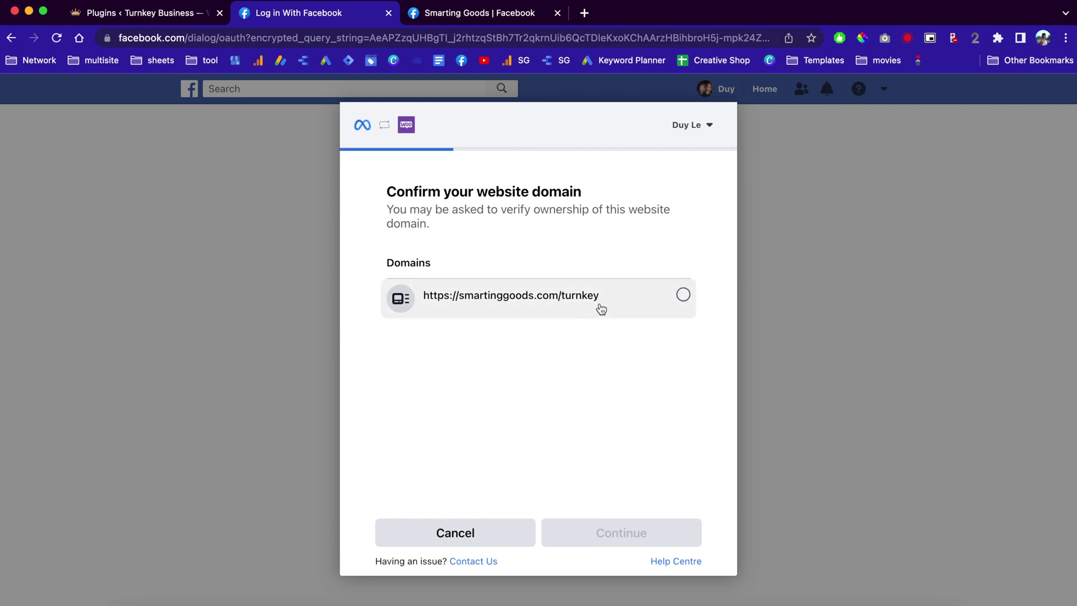
{"action": "left_click", "coordinate": [665, 310]}
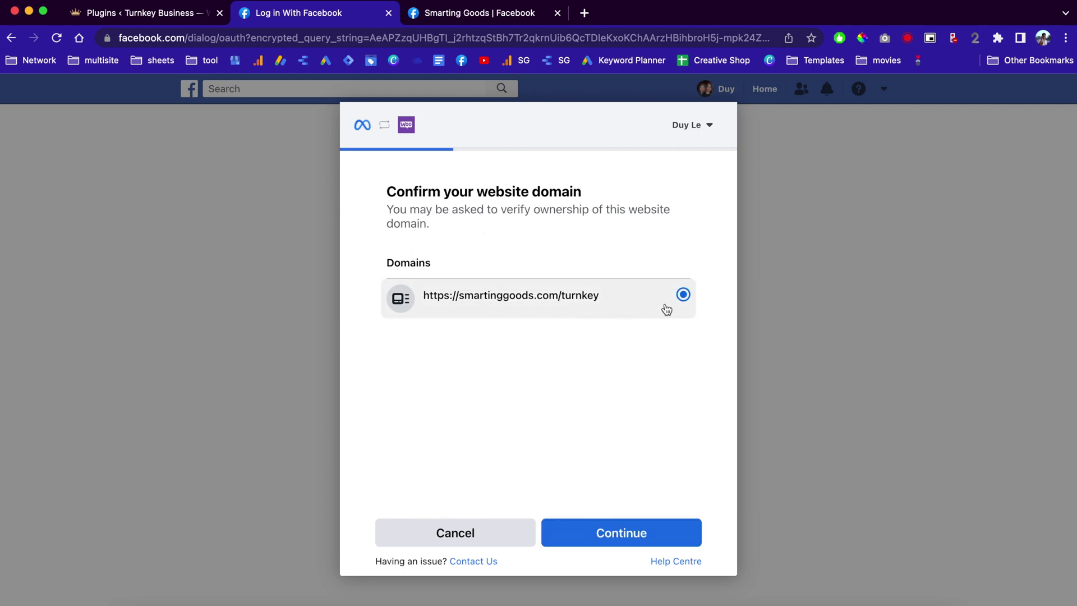
{"action": "left_click", "coordinate": [626, 532]}
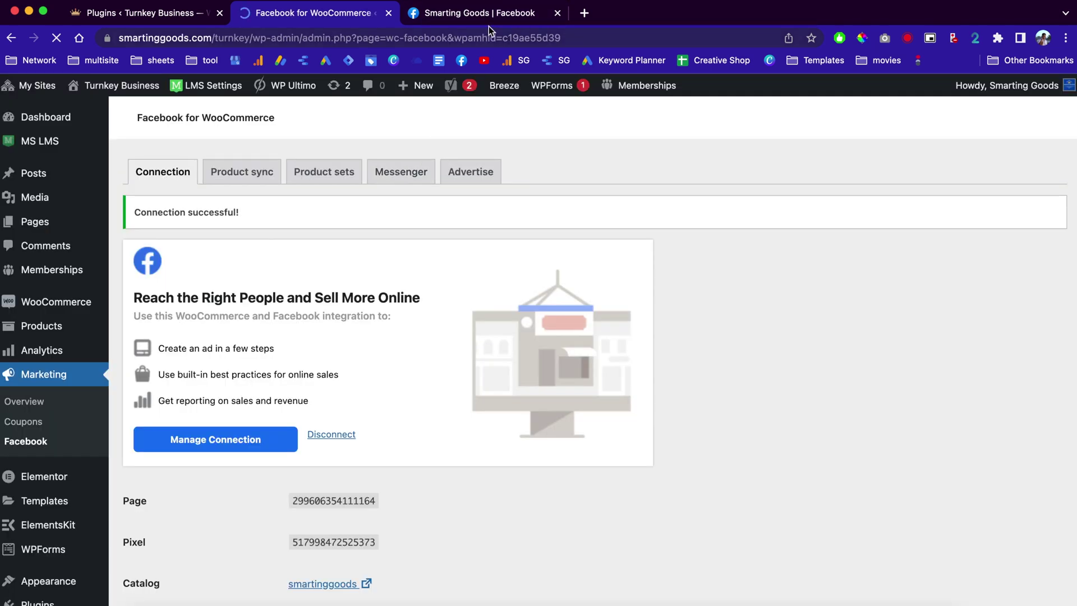
Step: Switch to the Smarting Goods Facebook Page and open its Manage shop section
{"action": "left_click", "coordinate": [489, 17]}
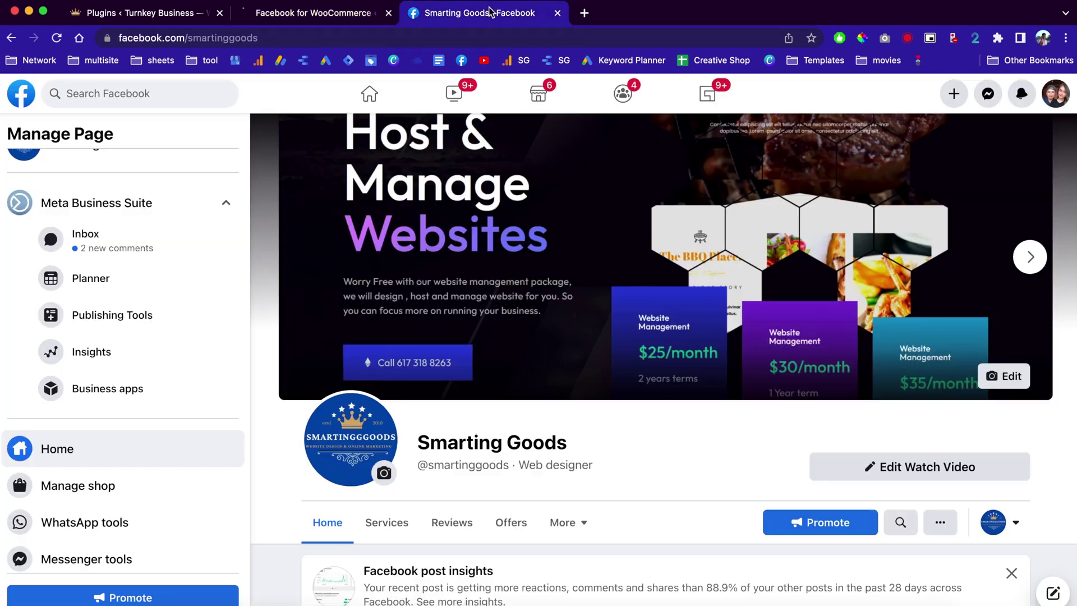
{"action": "scroll", "coordinate": [158, 317], "scroll_direction": "down", "scroll_amount": 3}
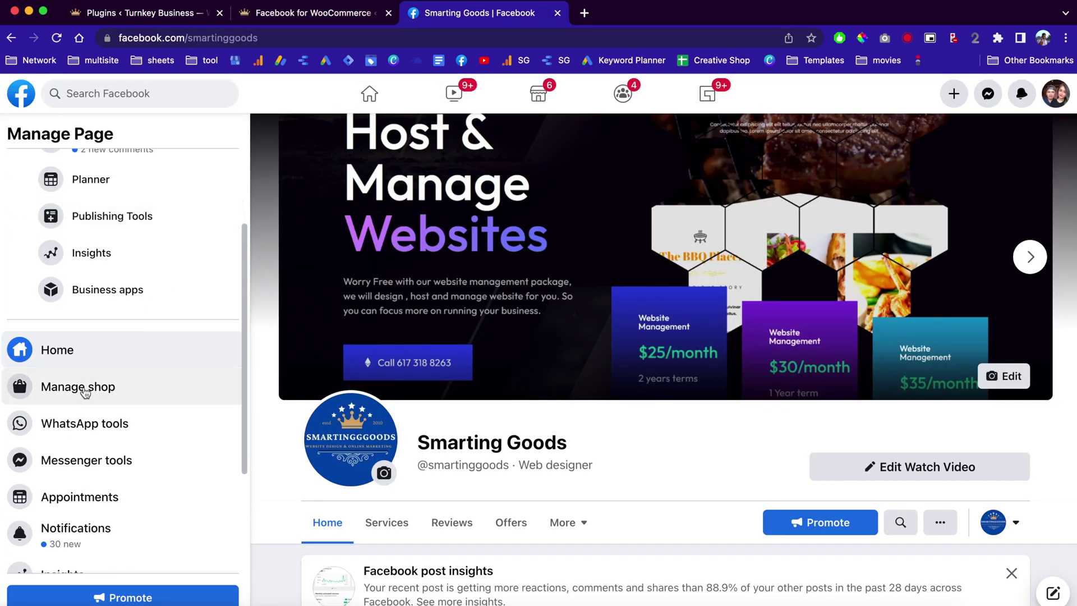
{"action": "left_click", "coordinate": [82, 390]}
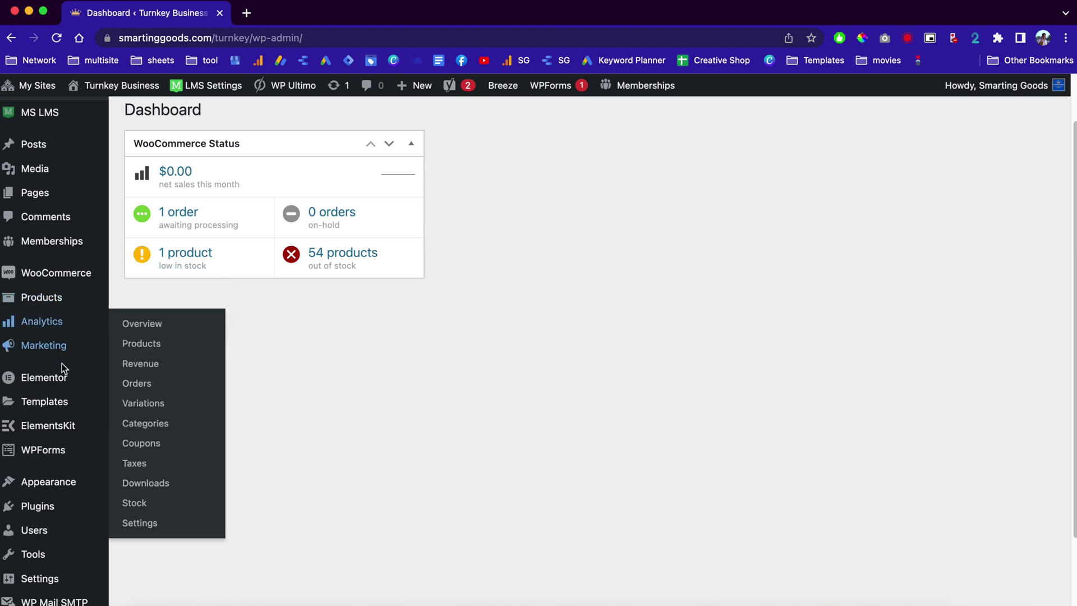
Step: Open the smartinggoods catalogue link from the Facebook settings in a new tab
{"action": "mouse_move", "coordinate": [68, 355]}
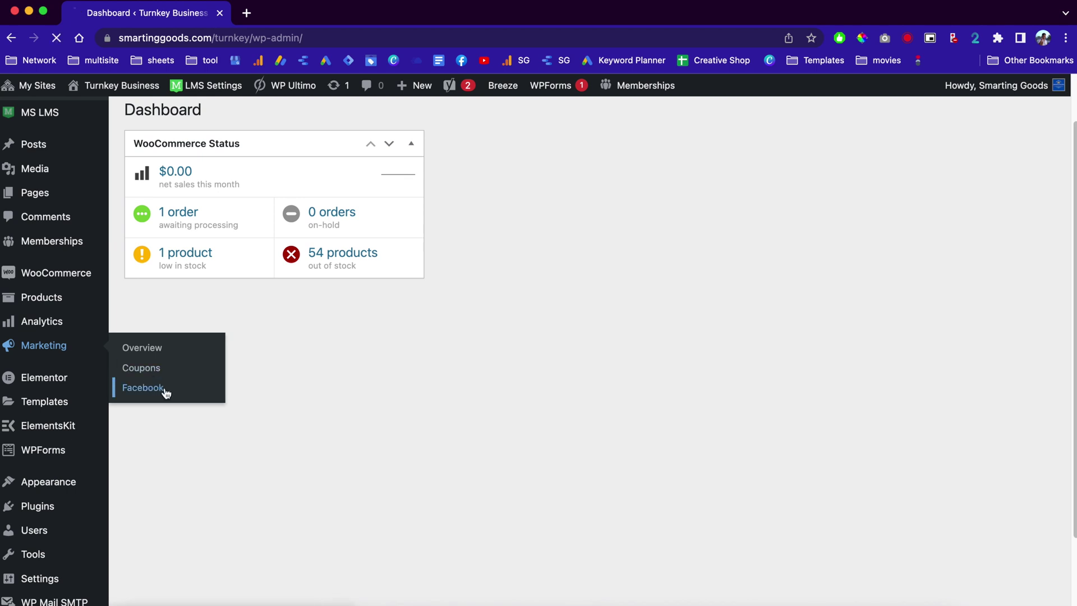
{"action": "scroll", "coordinate": [497, 421], "scroll_direction": "down", "scroll_amount": 2}
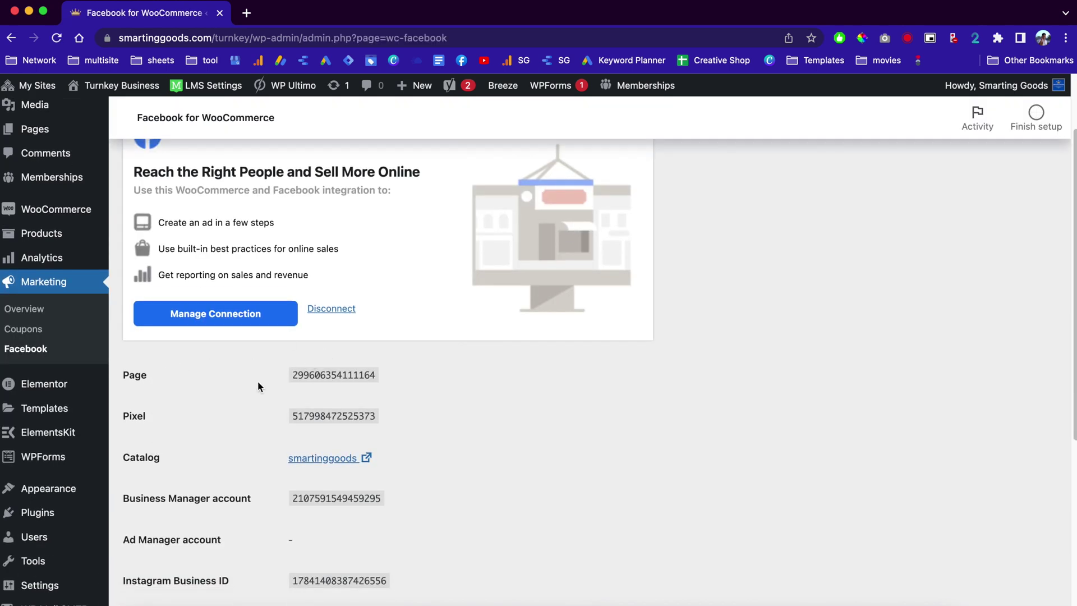
{"action": "scroll", "coordinate": [239, 446], "scroll_direction": "down", "scroll_amount": 1}
{"action": "right_click", "coordinate": [324, 430]}
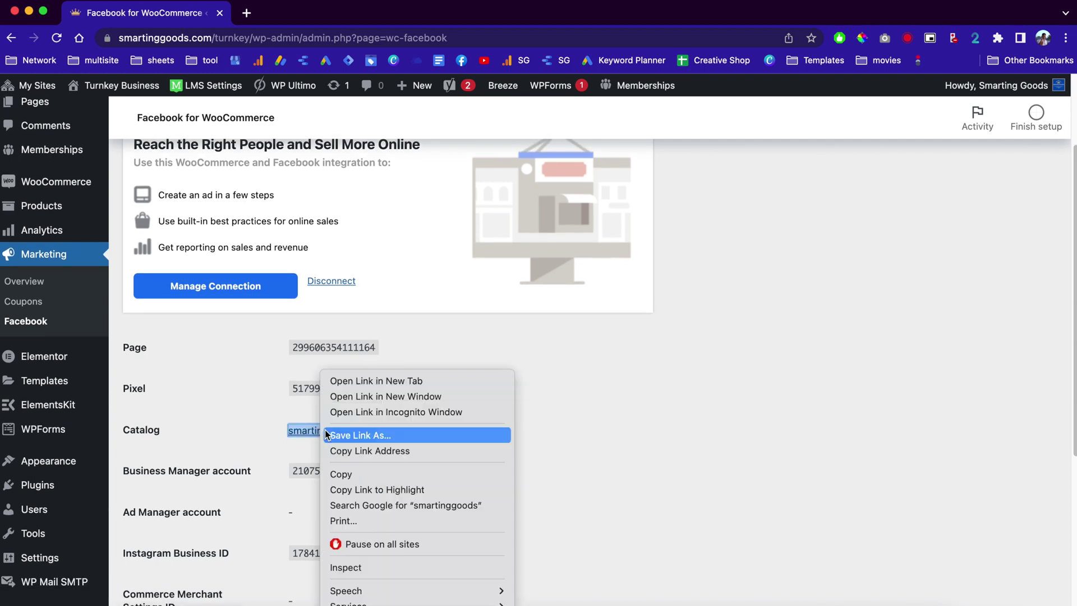
{"action": "left_click", "coordinate": [359, 380]}
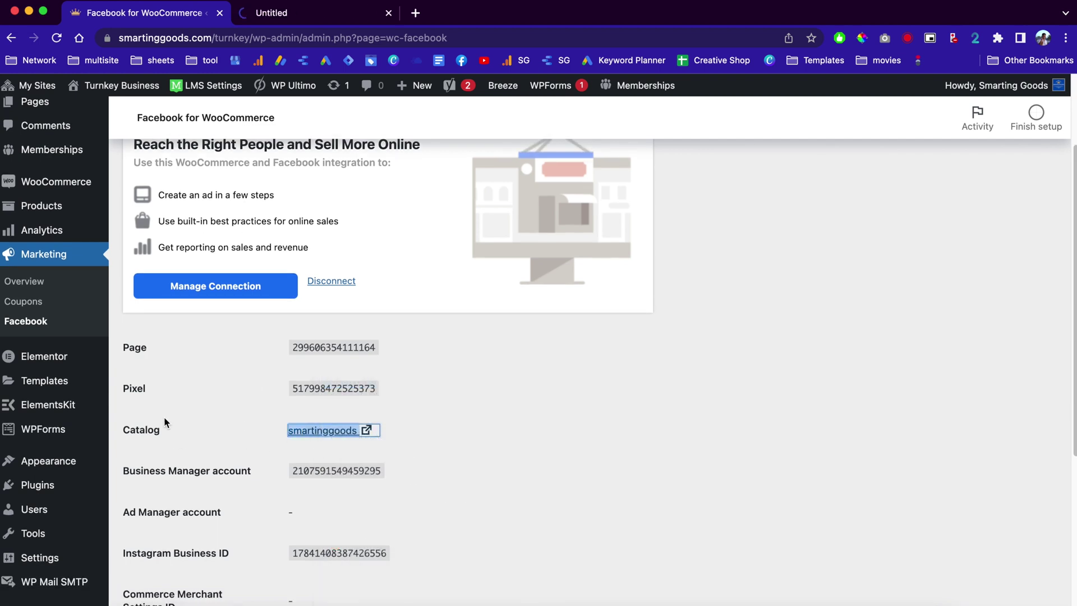
Step: Enable Facebook Messenger in the Messenger settings and save the changes
{"action": "scroll", "coordinate": [171, 433], "scroll_direction": "down", "scroll_amount": 2}
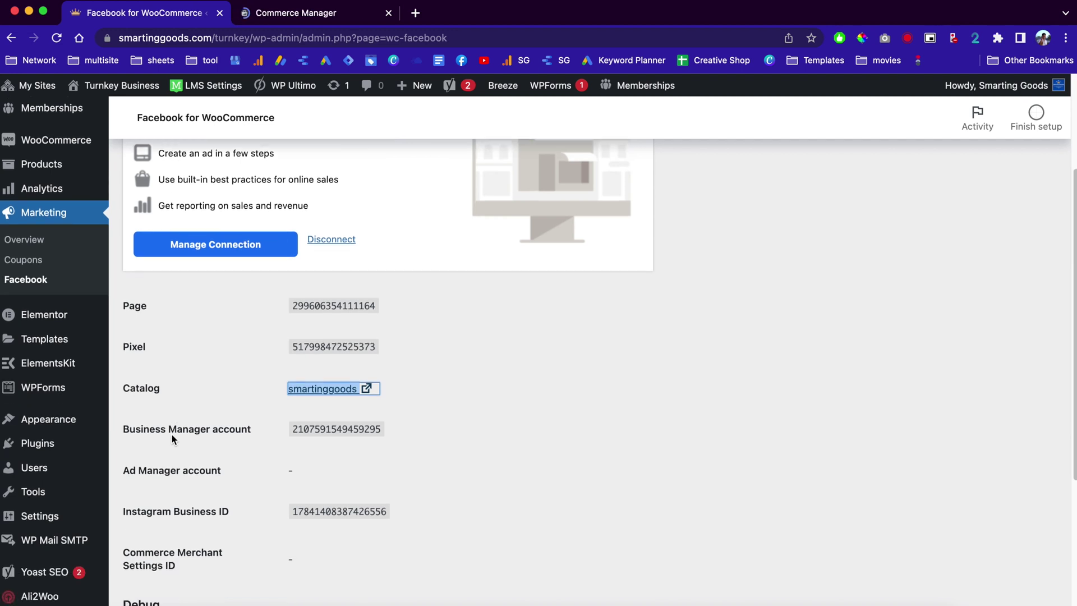
{"action": "scroll", "coordinate": [205, 423], "scroll_direction": "up", "scroll_amount": 5}
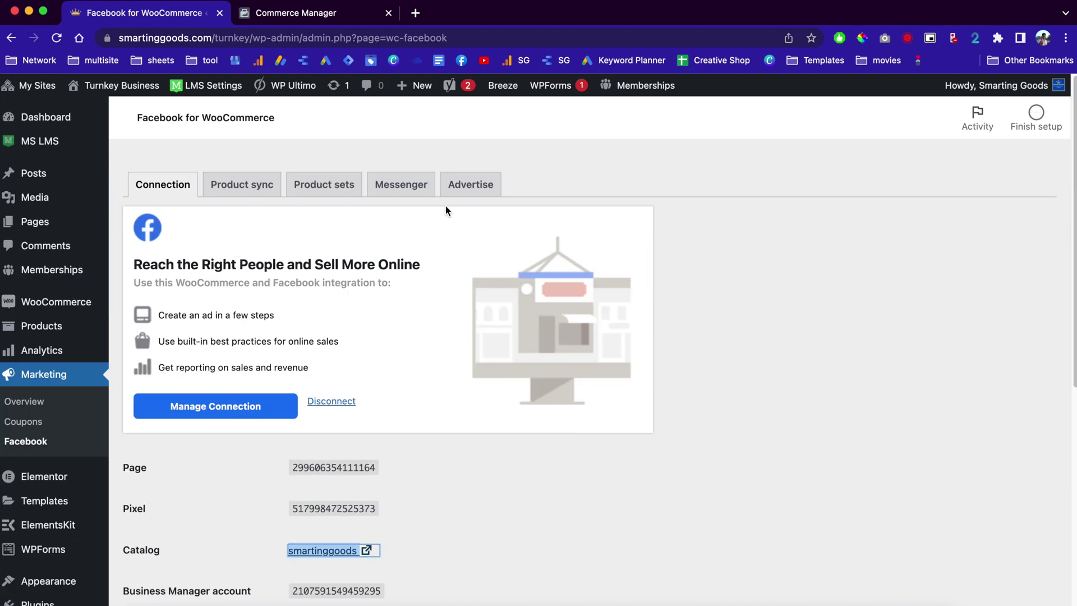
{"action": "left_click", "coordinate": [379, 187]}
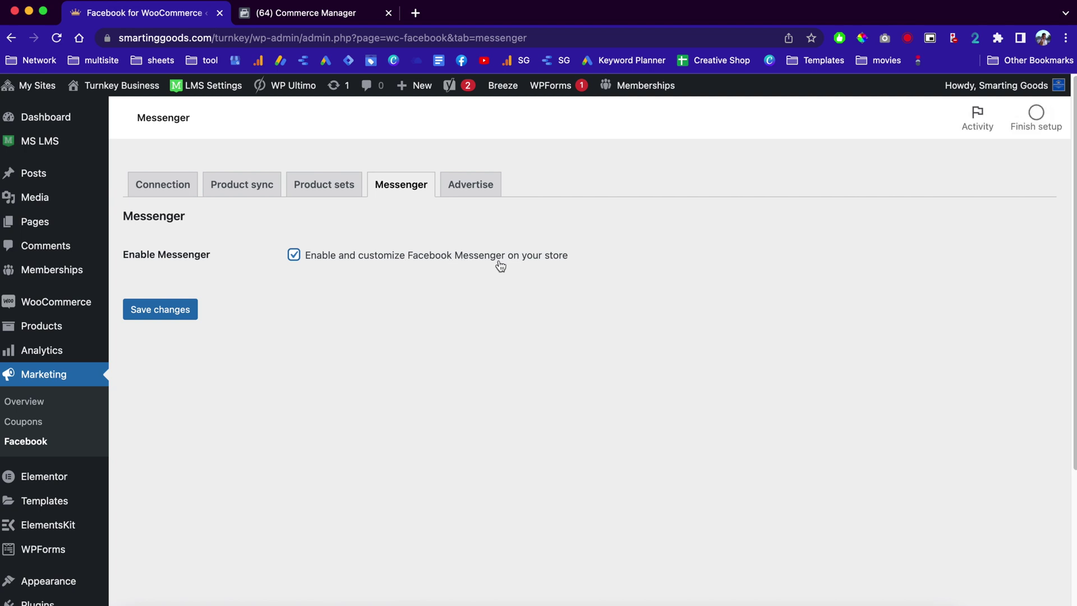
{"action": "key", "text": "Tab"}
{"action": "key", "text": "Return"}
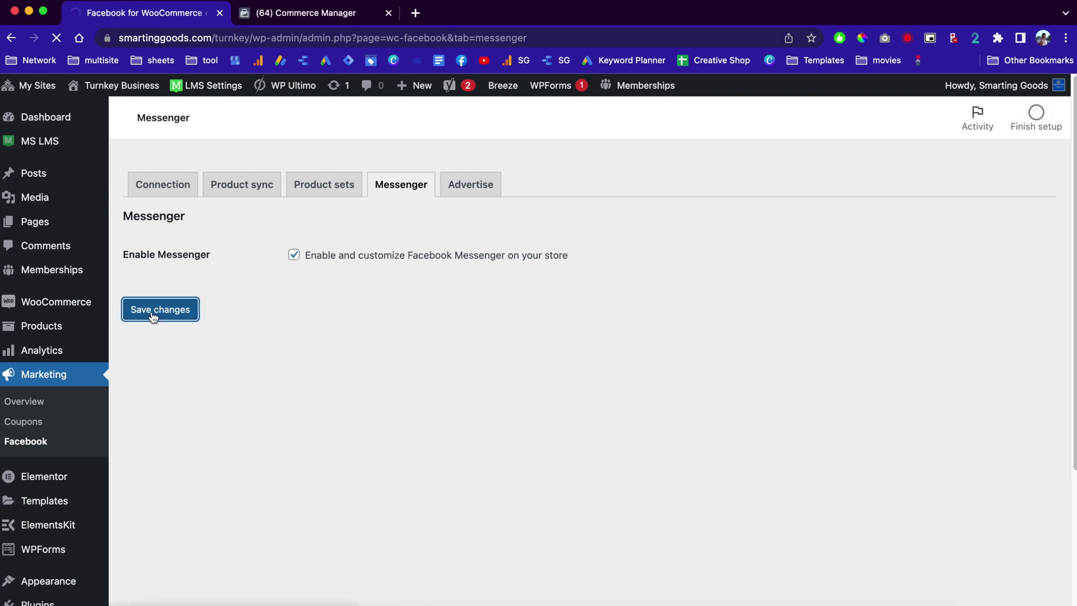
{"action": "left_click", "coordinate": [315, 14]}
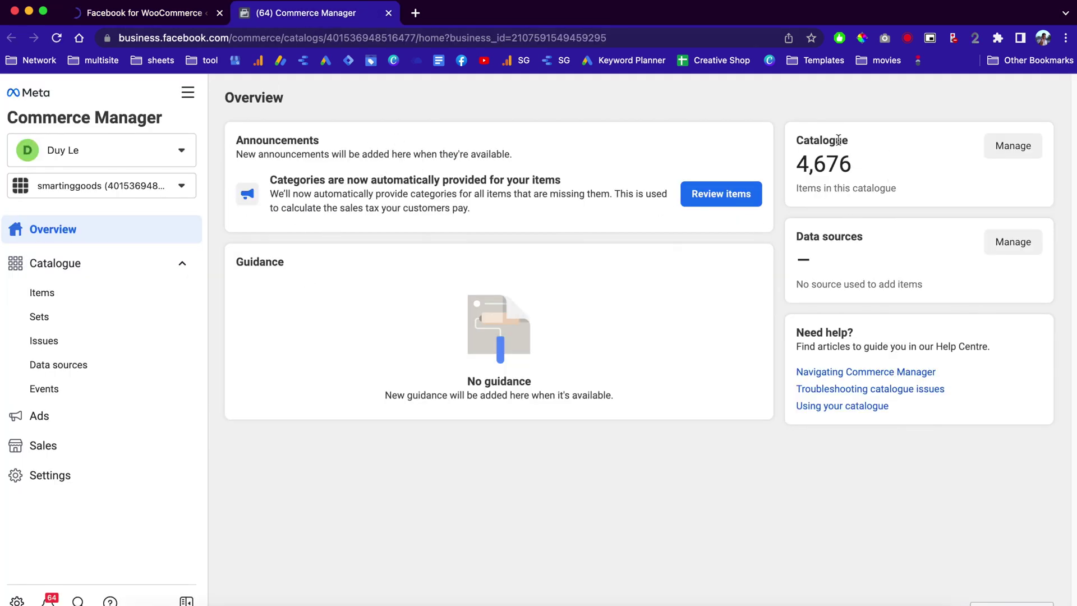
Step: Note the 4,676-item catalogue count, view its items, then open the Sales channels setup
{"action": "left_click_drag", "start_coordinate": [801, 140], "coordinate": [879, 158]}
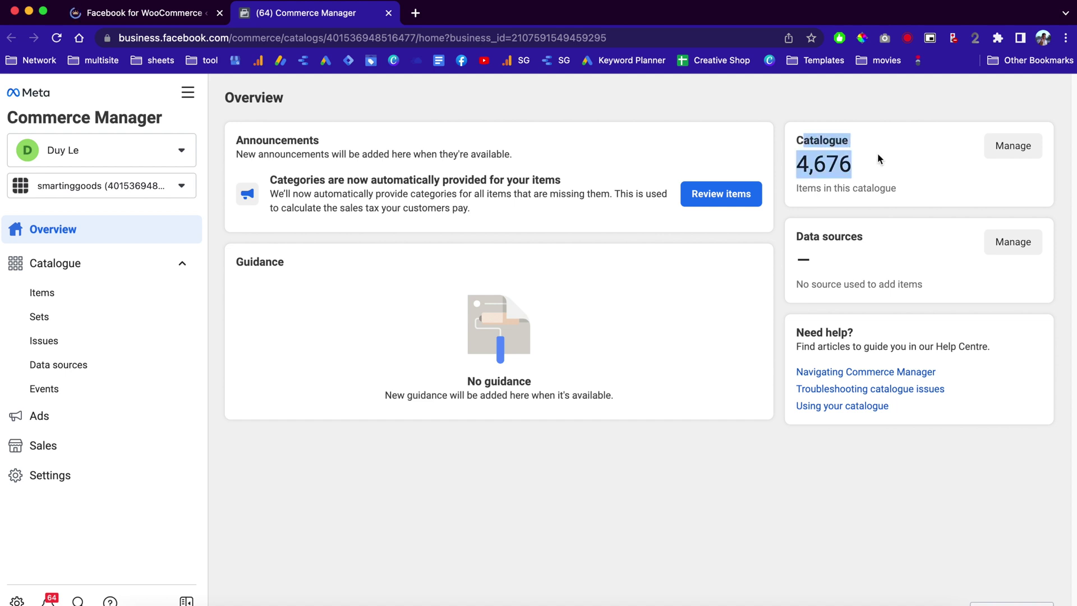
{"action": "left_click", "coordinate": [72, 303]}
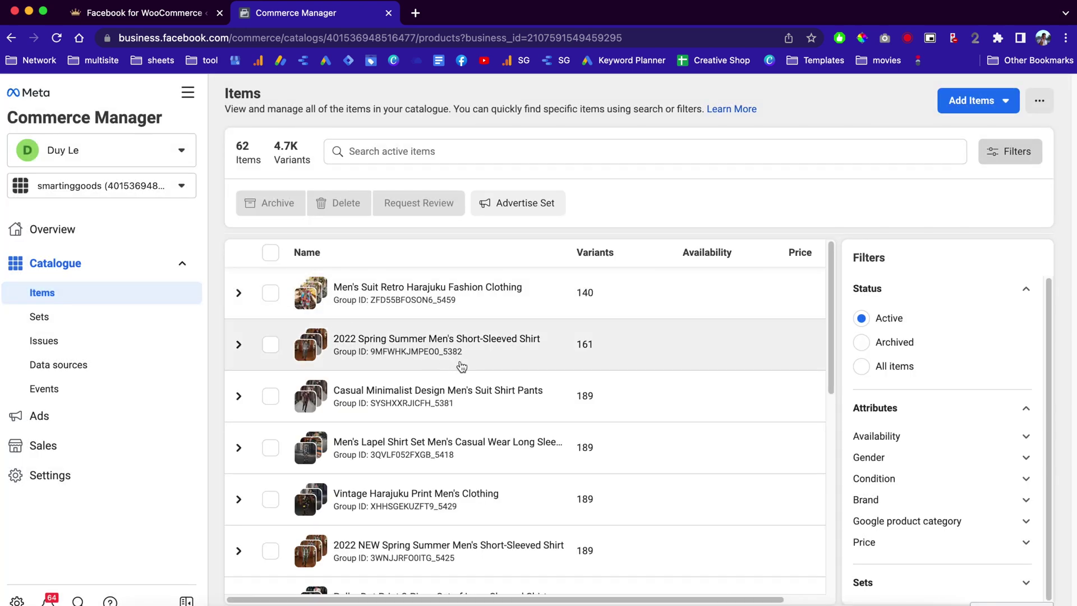
{"action": "scroll", "coordinate": [431, 342], "scroll_direction": "down", "scroll_amount": 3}
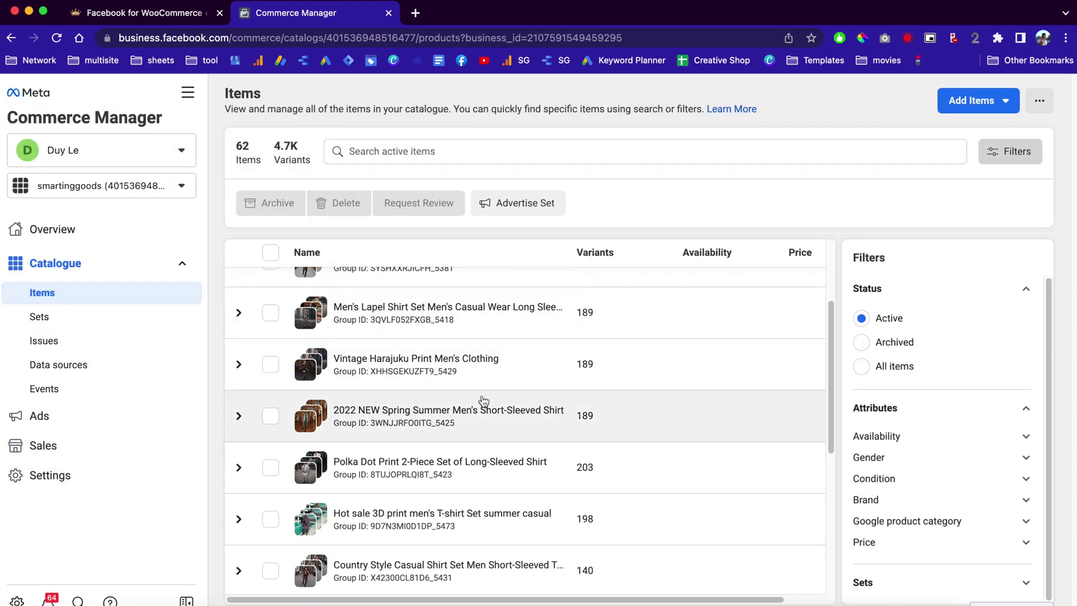
{"action": "left_click", "coordinate": [44, 445]}
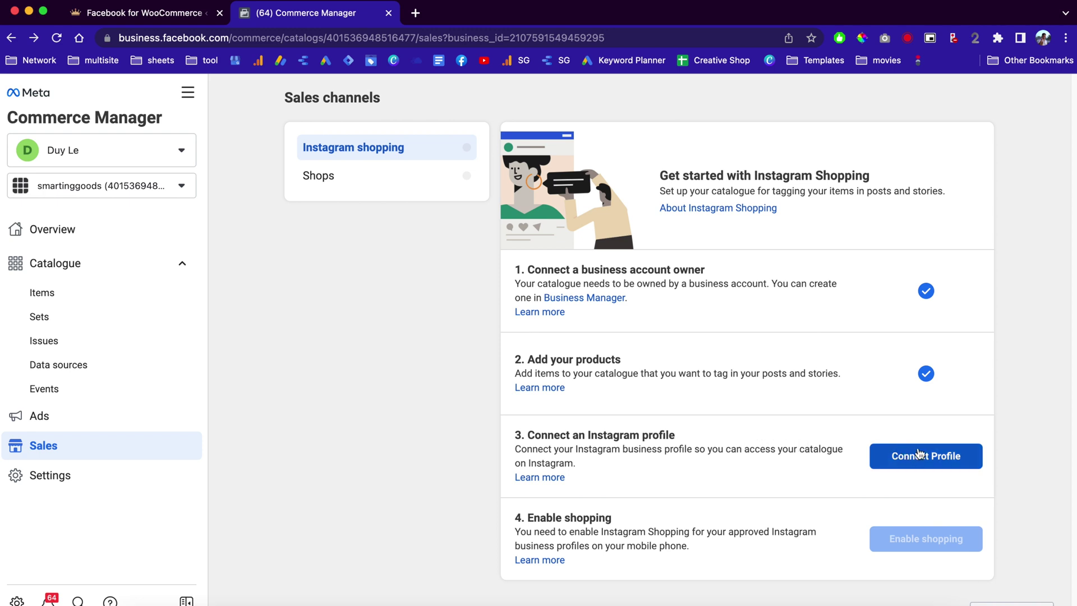
{"action": "left_click", "coordinate": [935, 460]}
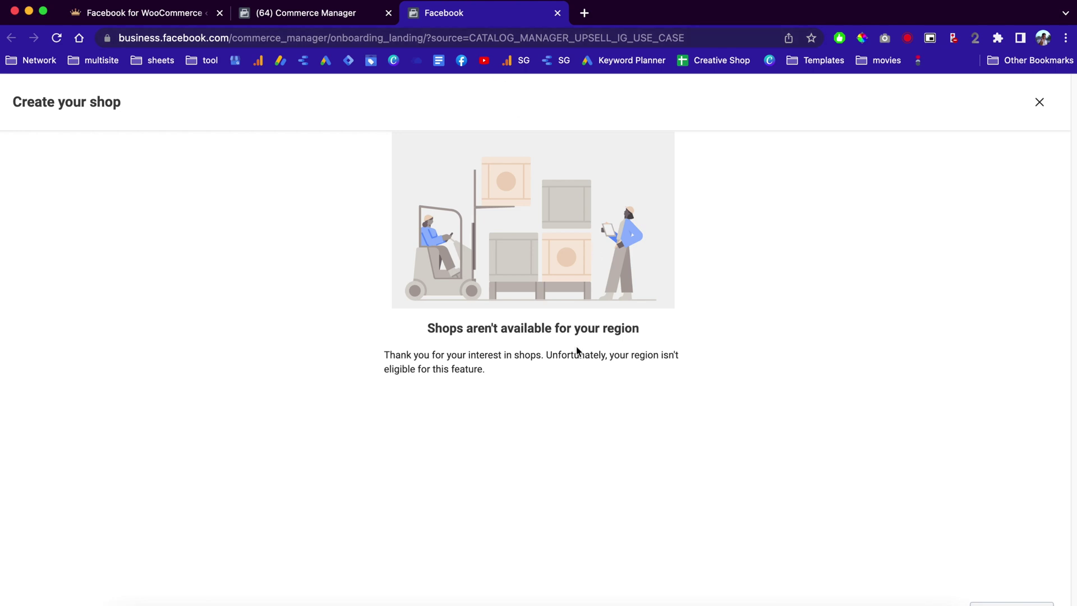
{"action": "left_click_drag", "start_coordinate": [425, 329], "coordinate": [610, 332]}
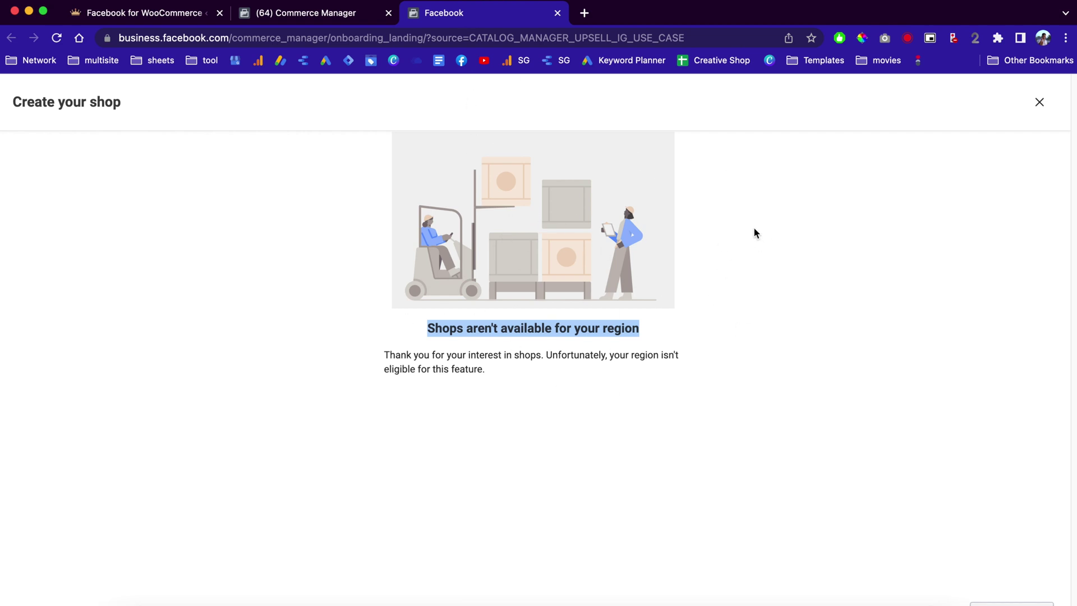
{"action": "left_click", "coordinate": [352, 15]}
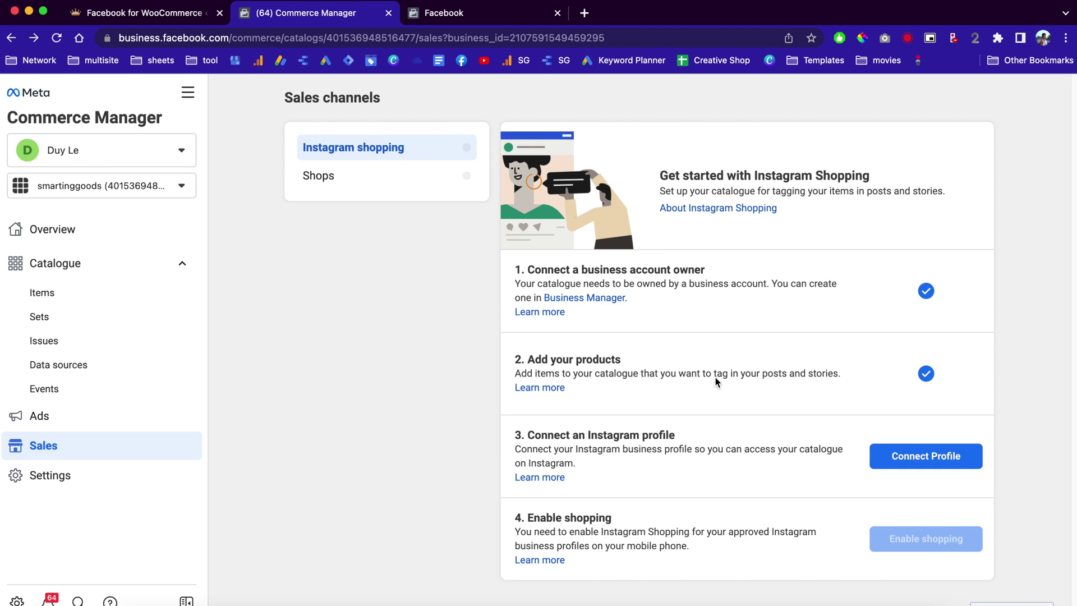
Step: Start a Page shop by connecting the Smarting Goods Page and proceeding to Commerce Manager
{"action": "left_click", "coordinate": [356, 175]}
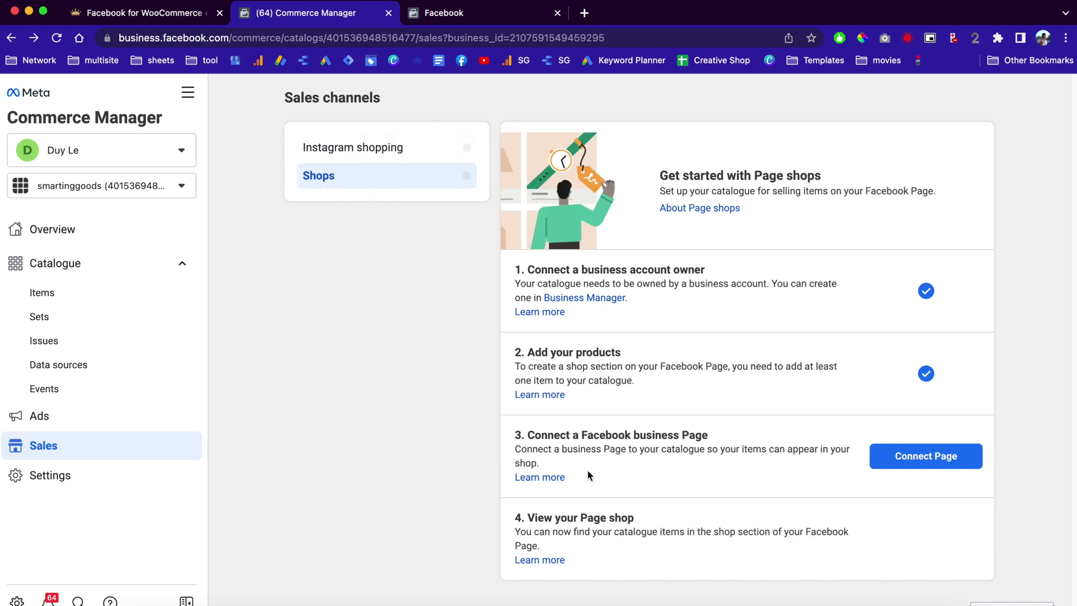
{"action": "left_click", "coordinate": [954, 459]}
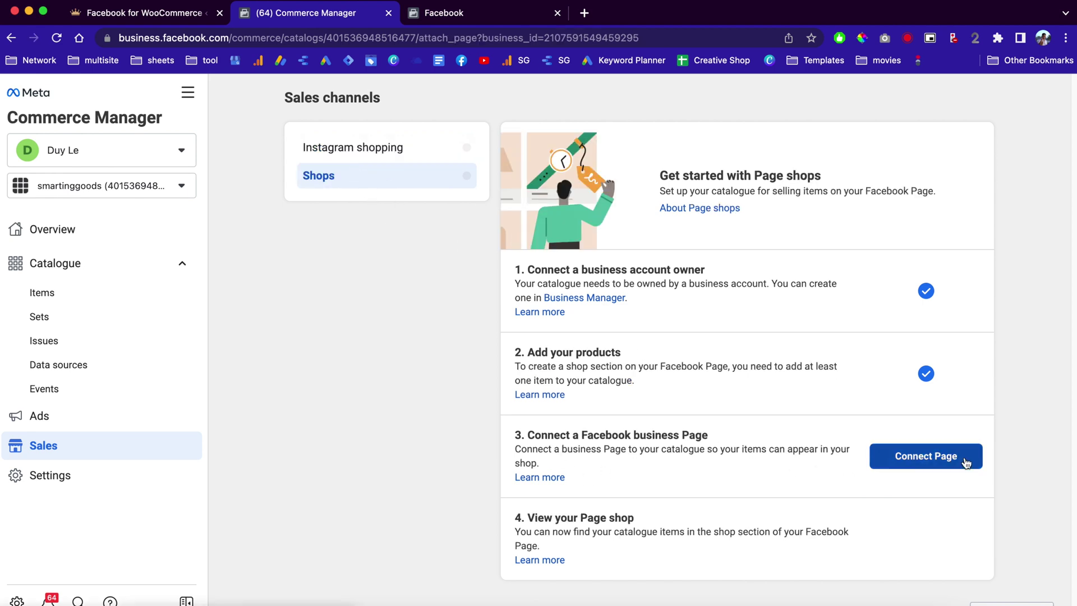
{"action": "left_click", "coordinate": [548, 288]}
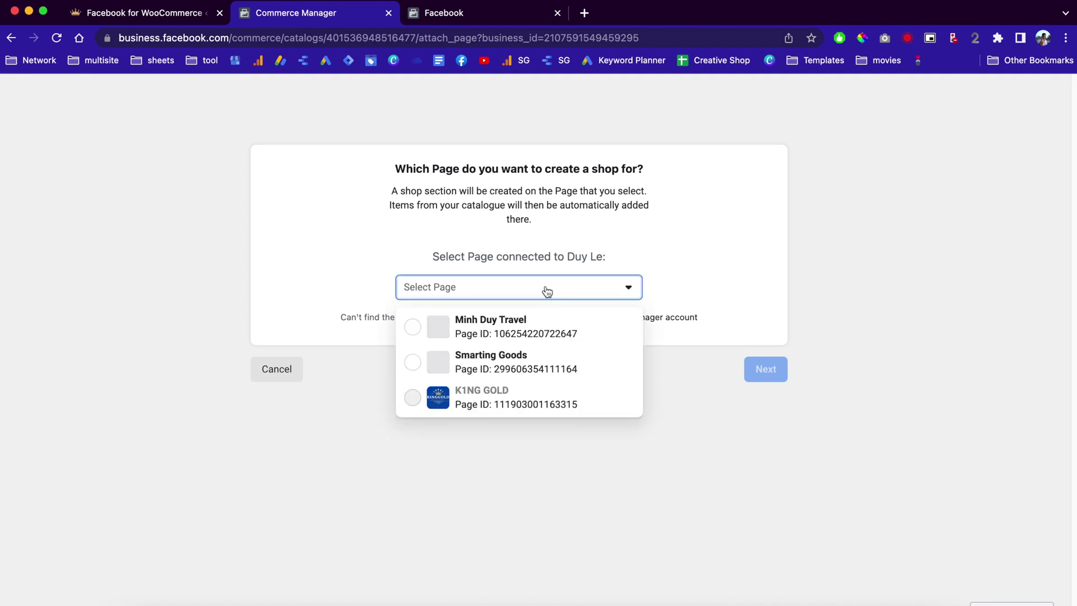
{"action": "left_click", "coordinate": [460, 362]}
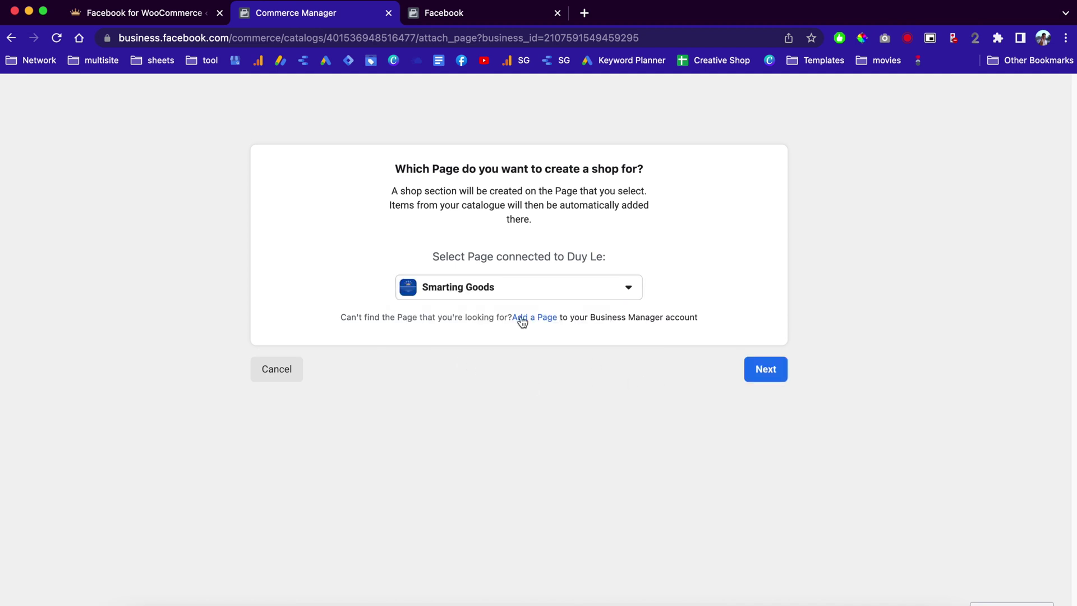
{"action": "left_click", "coordinate": [780, 371]}
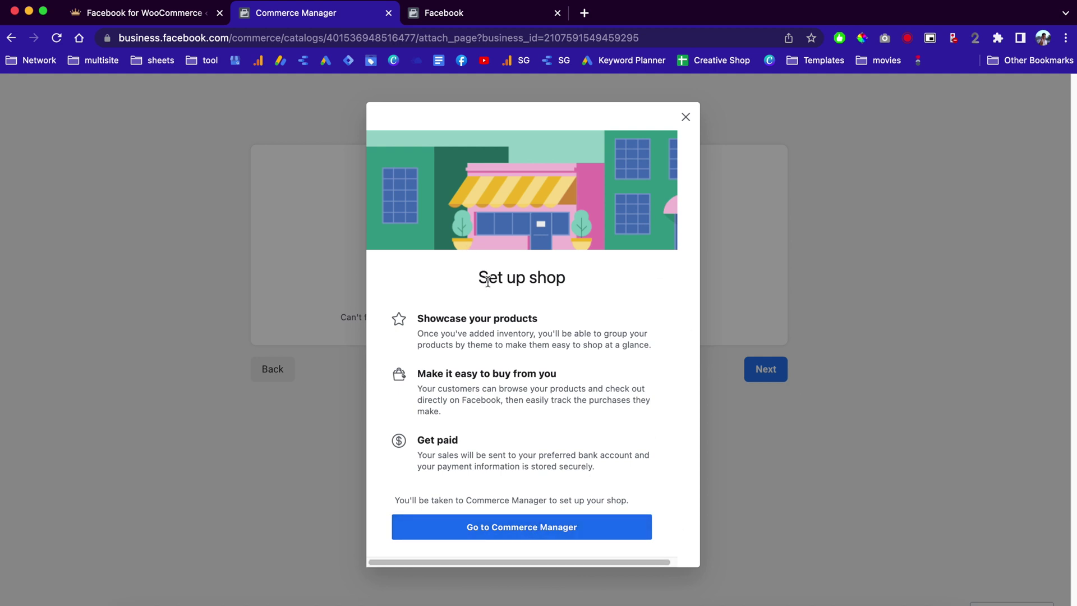
{"action": "left_click", "coordinate": [538, 527]}
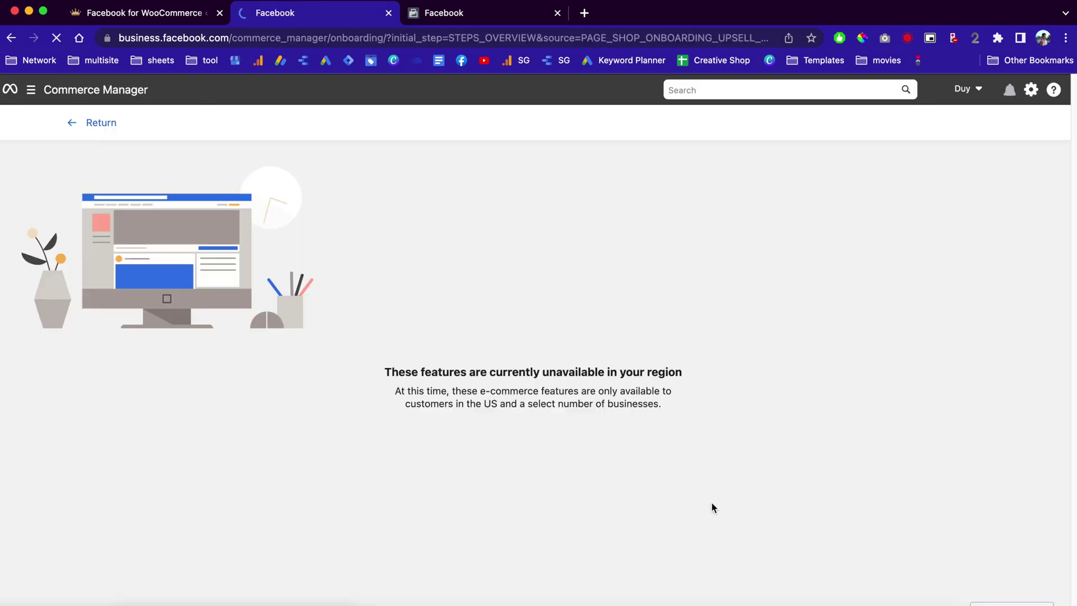
Step: Note the region-unavailable message and switch to the other, approved business account
{"action": "triple_click", "coordinate": [516, 373]}
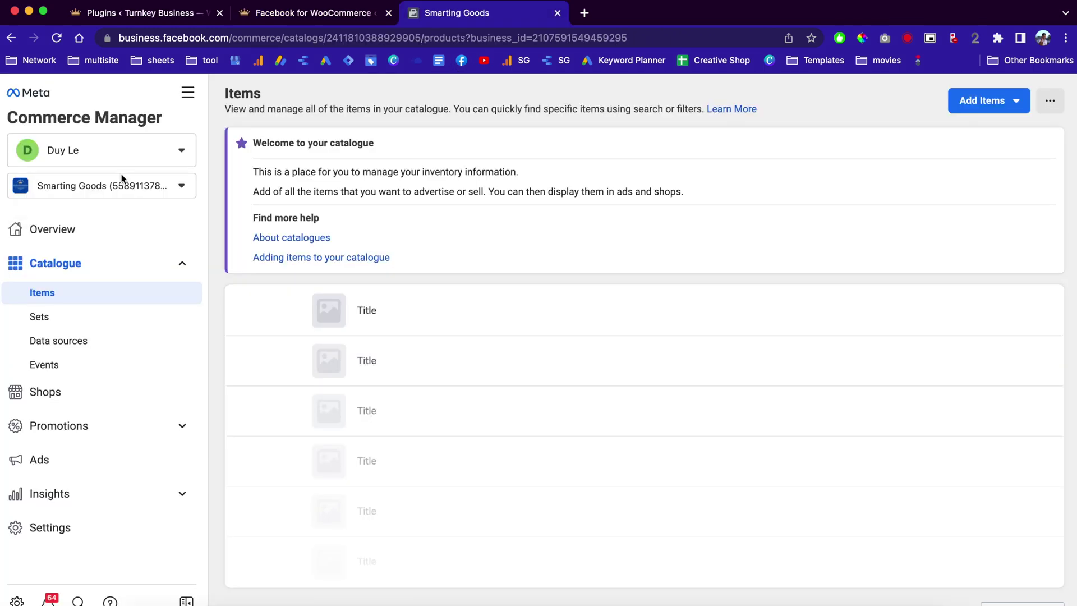
{"action": "left_click", "coordinate": [123, 178]}
{"action": "left_click", "coordinate": [124, 244]}
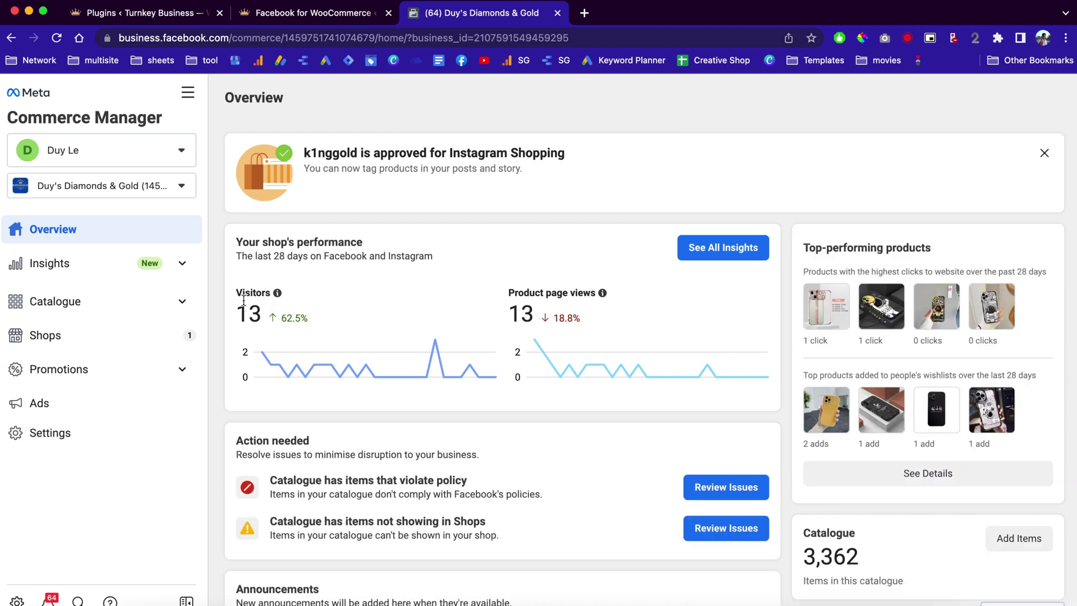
Step: Open the catalogue's Items list, then open the Turnkey Business storefront home page
{"action": "scroll", "coordinate": [489, 319], "scroll_direction": "down", "scroll_amount": 1}
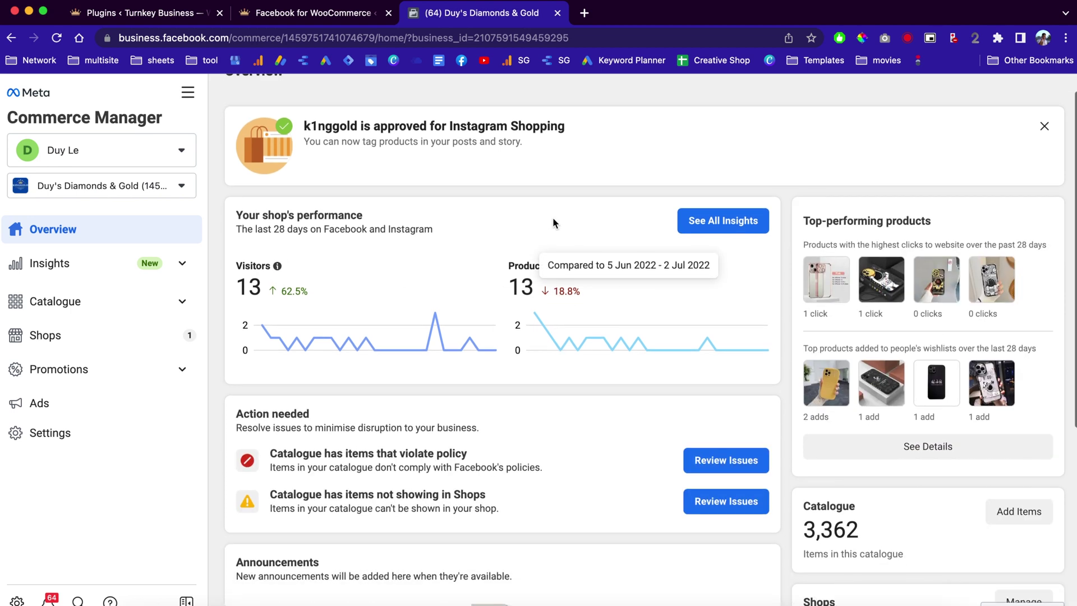
{"action": "scroll", "coordinate": [489, 319], "scroll_direction": "down", "scroll_amount": 1}
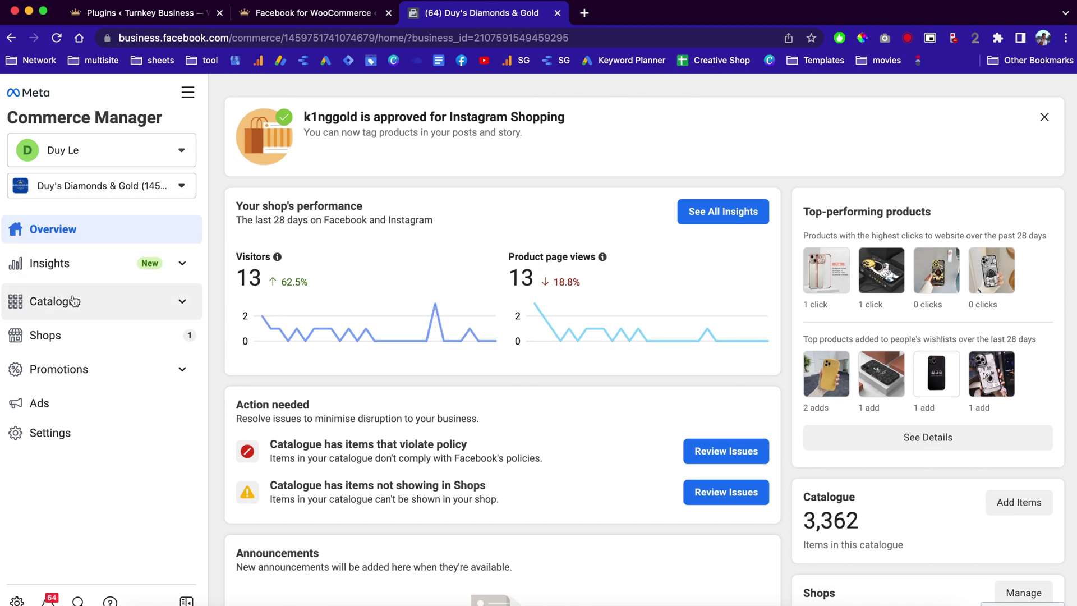
{"action": "left_click", "coordinate": [74, 302]}
{"action": "left_click", "coordinate": [67, 332]}
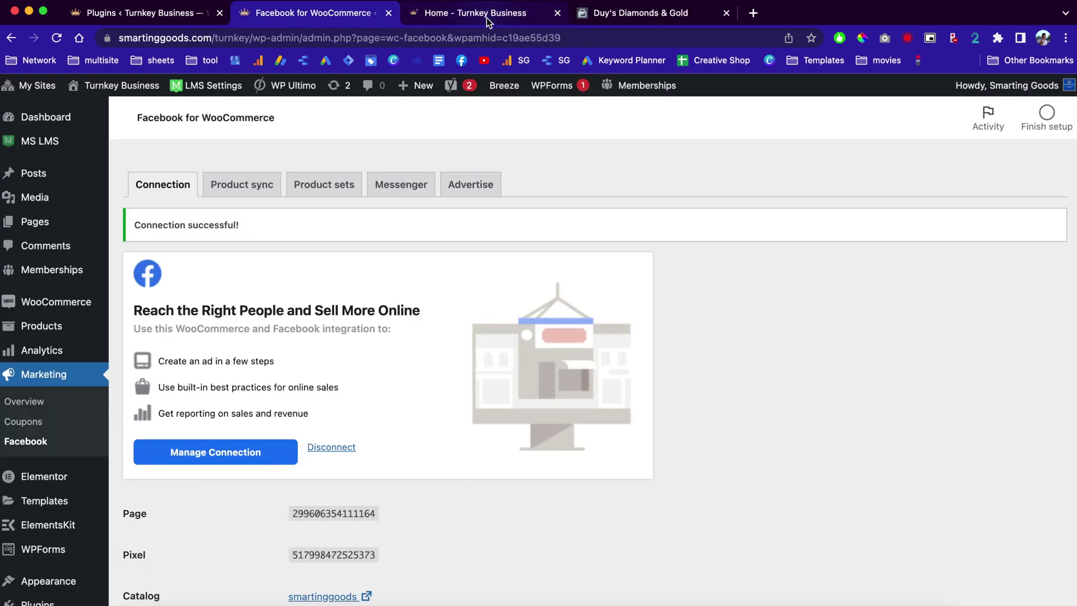
{"action": "left_click", "coordinate": [487, 18]}
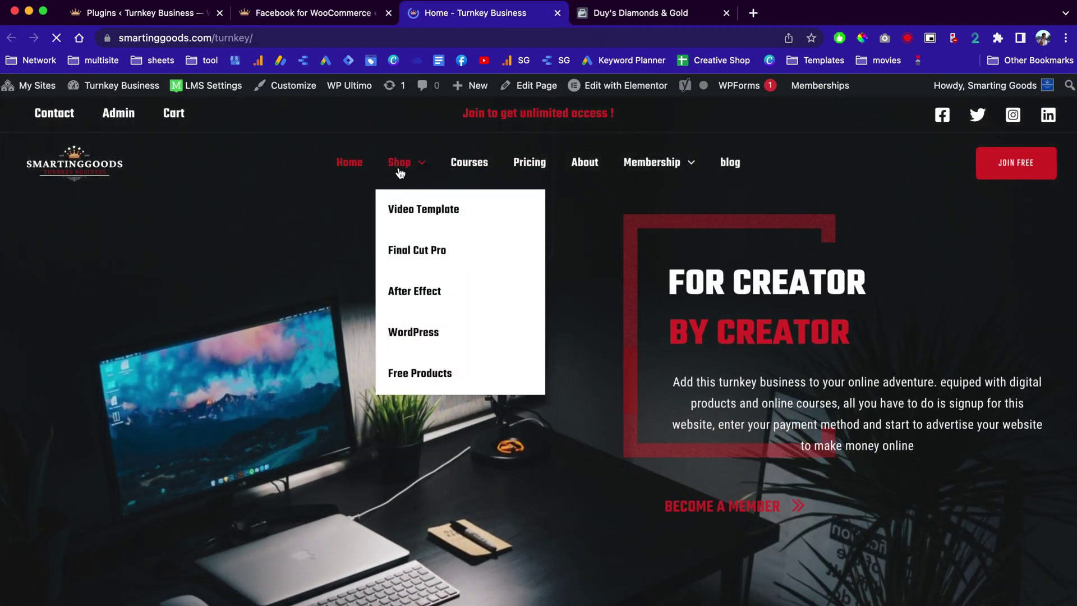
Step: Open the store's Shop page, then scroll the 69 phone-case items in Commerce Manager
{"action": "left_click", "coordinate": [404, 167]}
{"action": "left_click", "coordinate": [646, 13]}
{"action": "scroll", "coordinate": [559, 428], "scroll_direction": "down", "scroll_amount": 1}
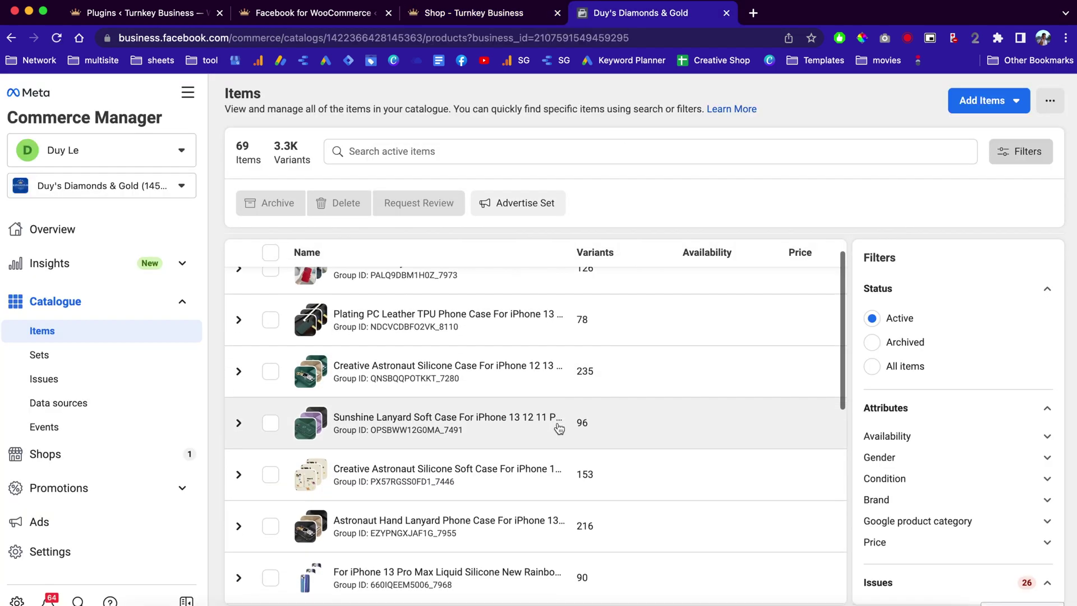
{"action": "scroll", "coordinate": [558, 428], "scroll_direction": "down", "scroll_amount": 2}
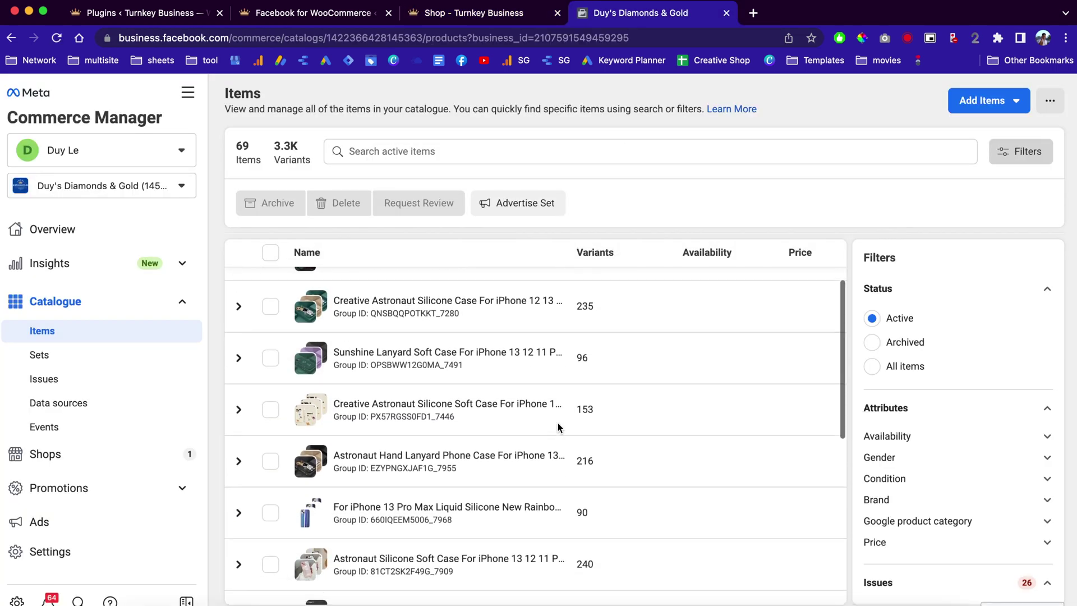
{"action": "scroll", "coordinate": [558, 428], "scroll_direction": "down", "scroll_amount": 4}
{"action": "scroll", "coordinate": [516, 339], "scroll_direction": "up", "scroll_amount": 7}
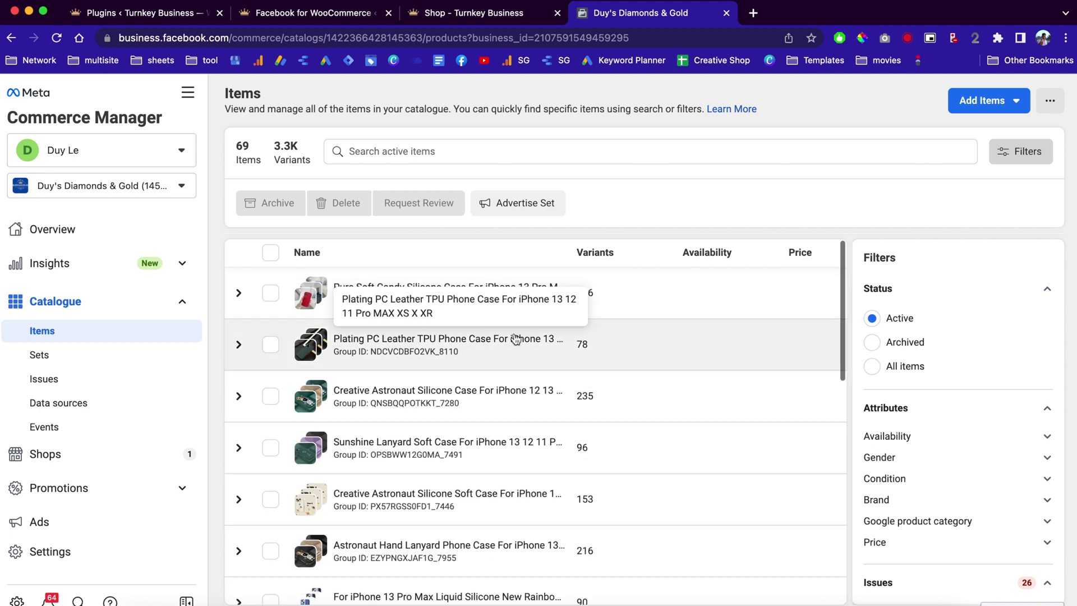
{"action": "scroll", "coordinate": [596, 364], "scroll_direction": "down", "scroll_amount": 1}
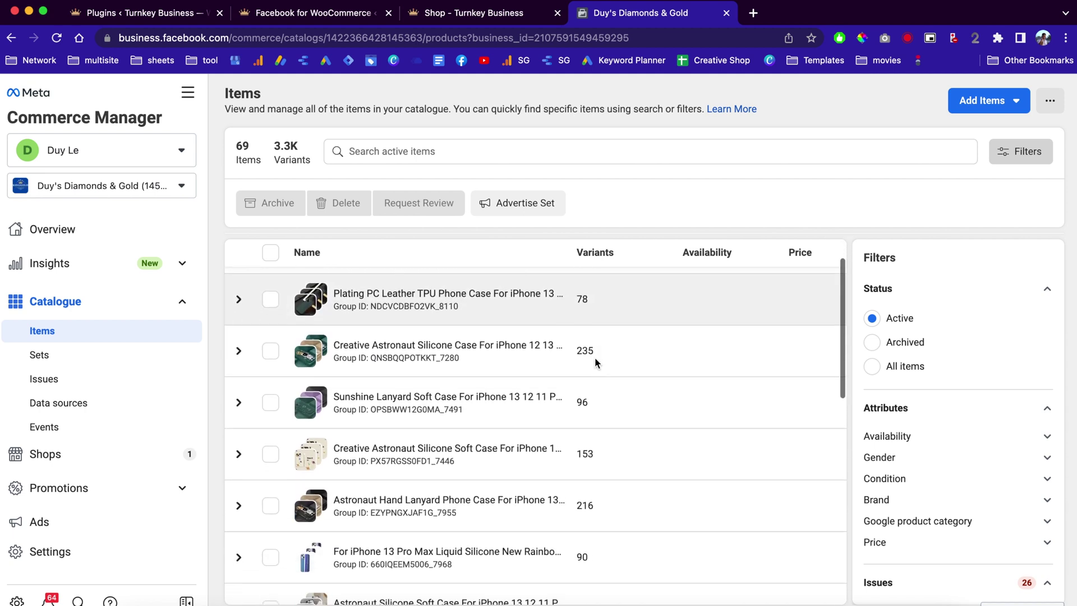
Step: From the Shops list, preview the live shop as it appears on Facebook
{"action": "left_click", "coordinate": [71, 464]}
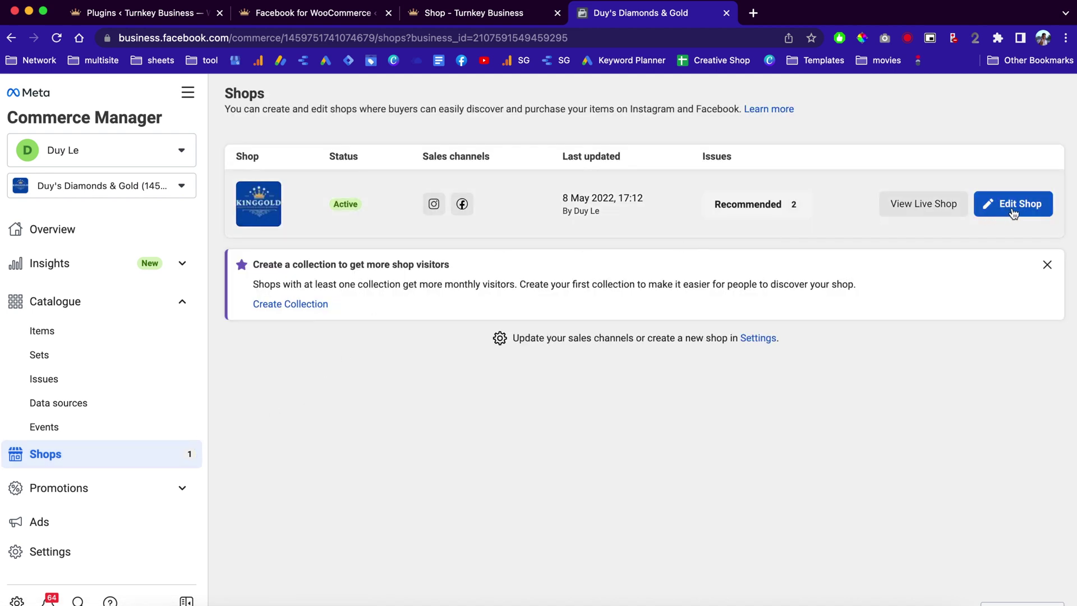
{"action": "left_click", "coordinate": [920, 207]}
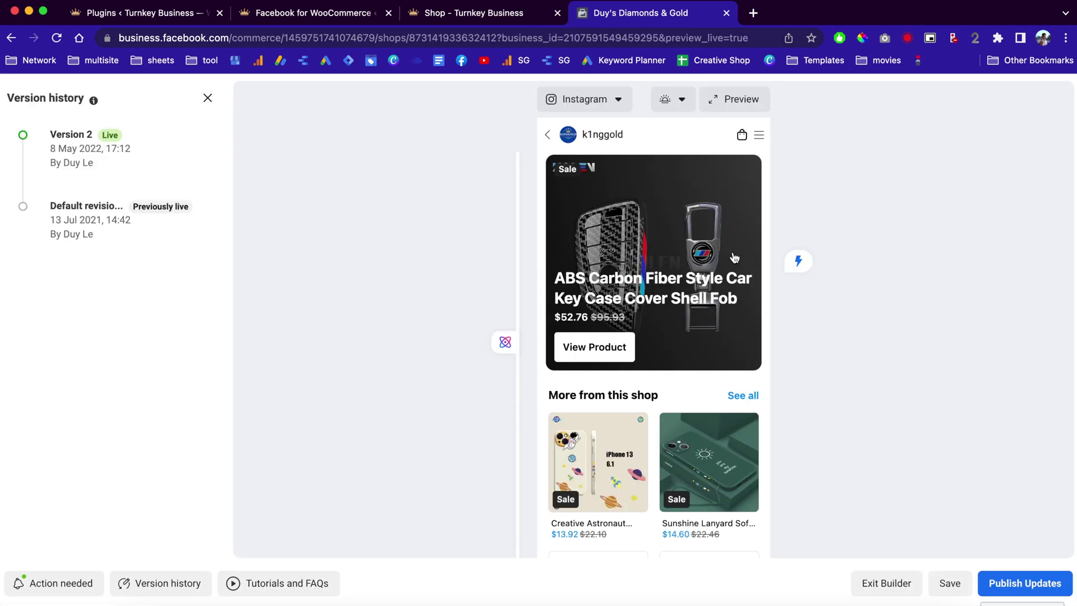
{"action": "left_click", "coordinate": [612, 100]}
{"action": "left_click", "coordinate": [600, 137]}
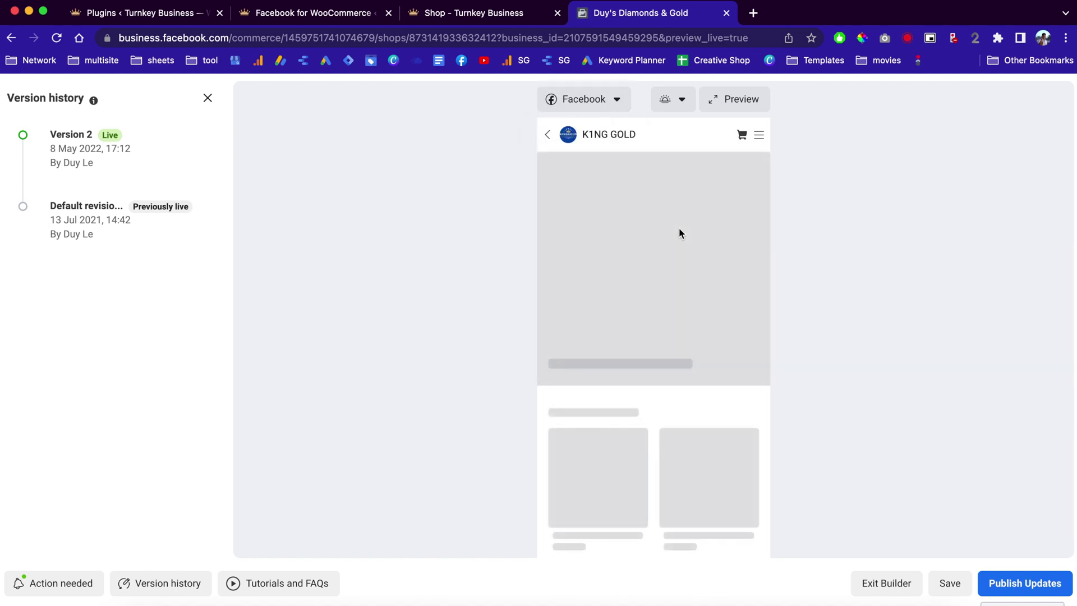
Step: Scroll through the Facebook shop preview, then check the Turnkey Business store's shop page
{"action": "scroll", "coordinate": [667, 358], "scroll_direction": "down", "scroll_amount": 3}
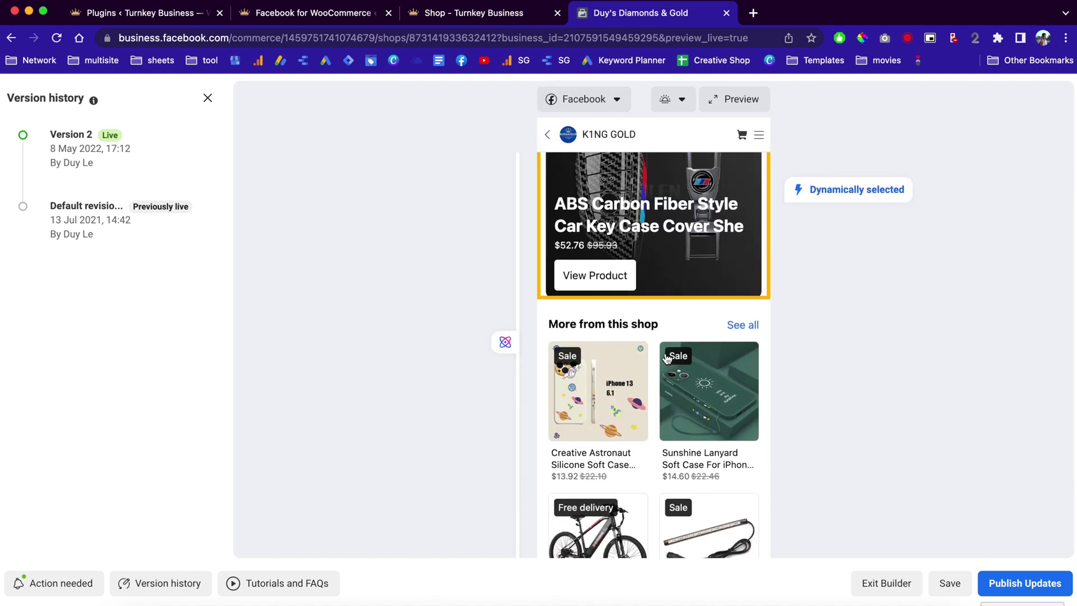
{"action": "scroll", "coordinate": [667, 359], "scroll_direction": "down", "scroll_amount": 1}
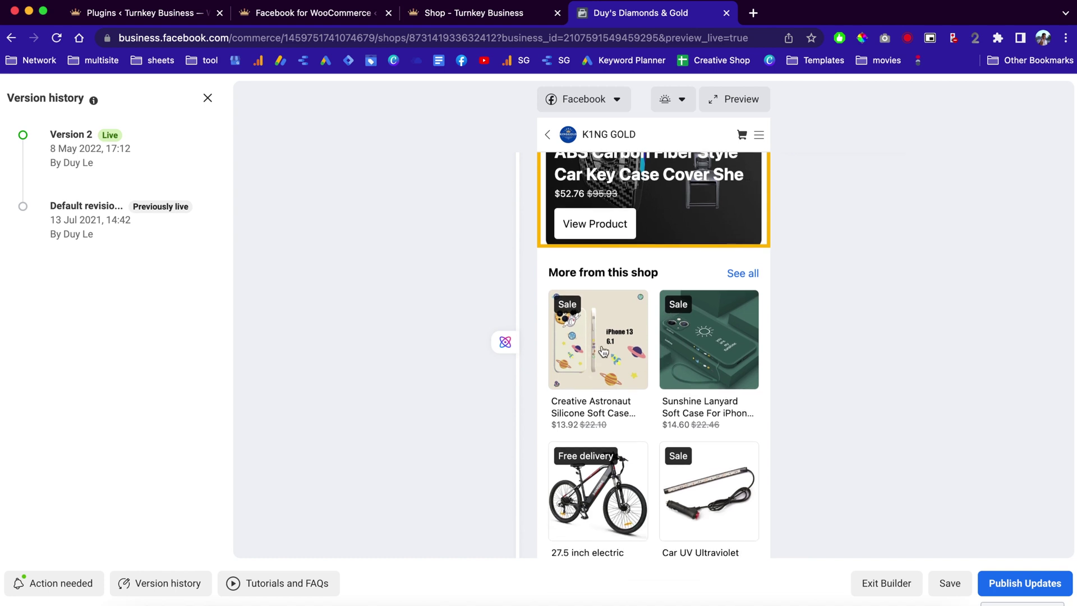
{"action": "scroll", "coordinate": [603, 351], "scroll_direction": "down", "scroll_amount": 2}
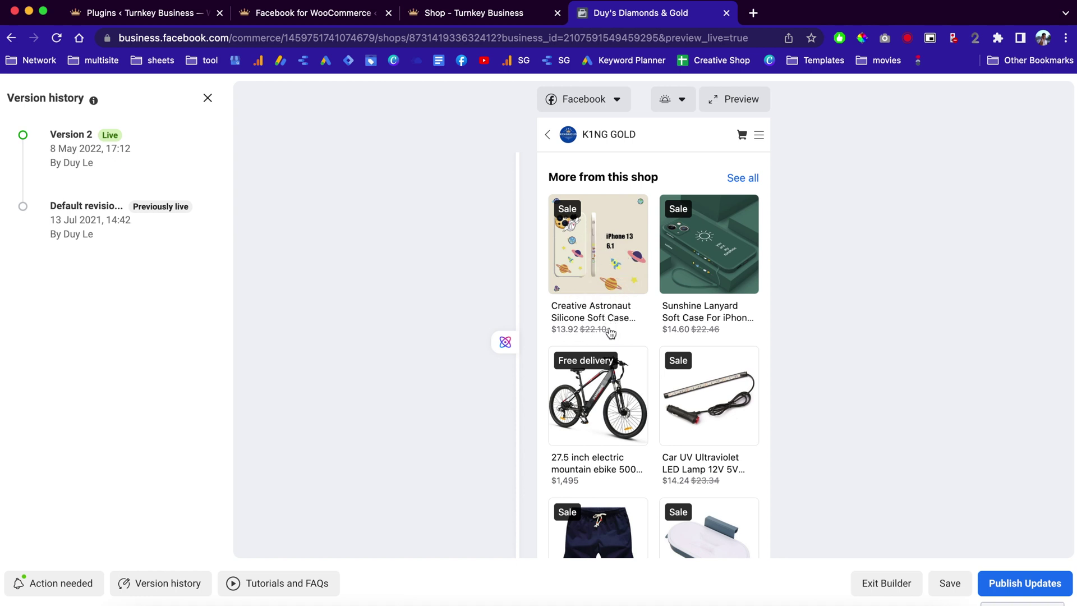
{"action": "scroll", "coordinate": [610, 333], "scroll_direction": "down", "scroll_amount": 1}
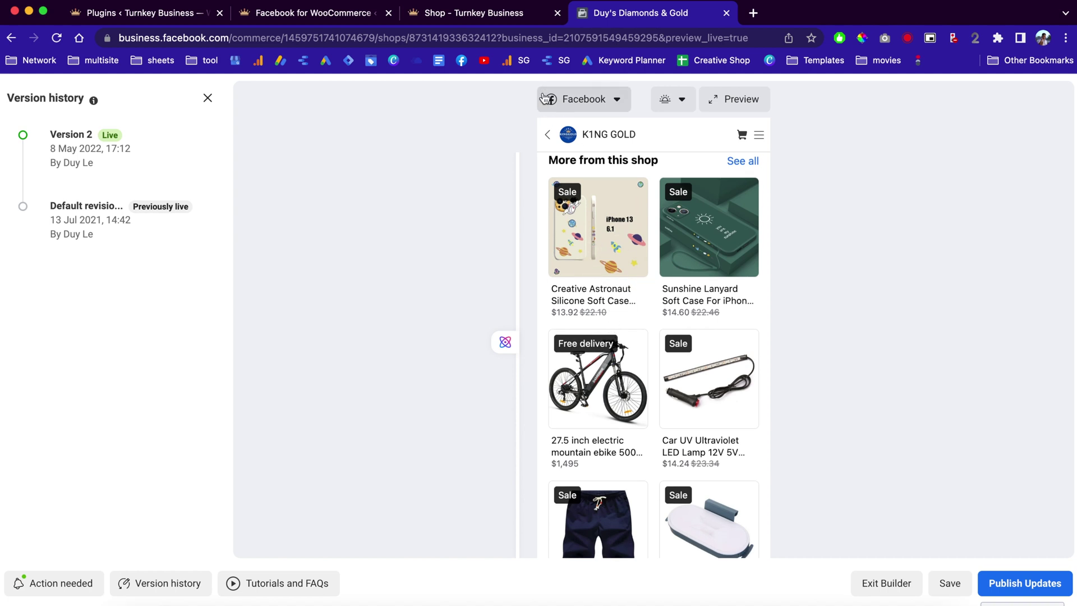
{"action": "left_click", "coordinate": [480, 12]}
{"action": "scroll", "coordinate": [438, 378], "scroll_direction": "down", "scroll_amount": 15}
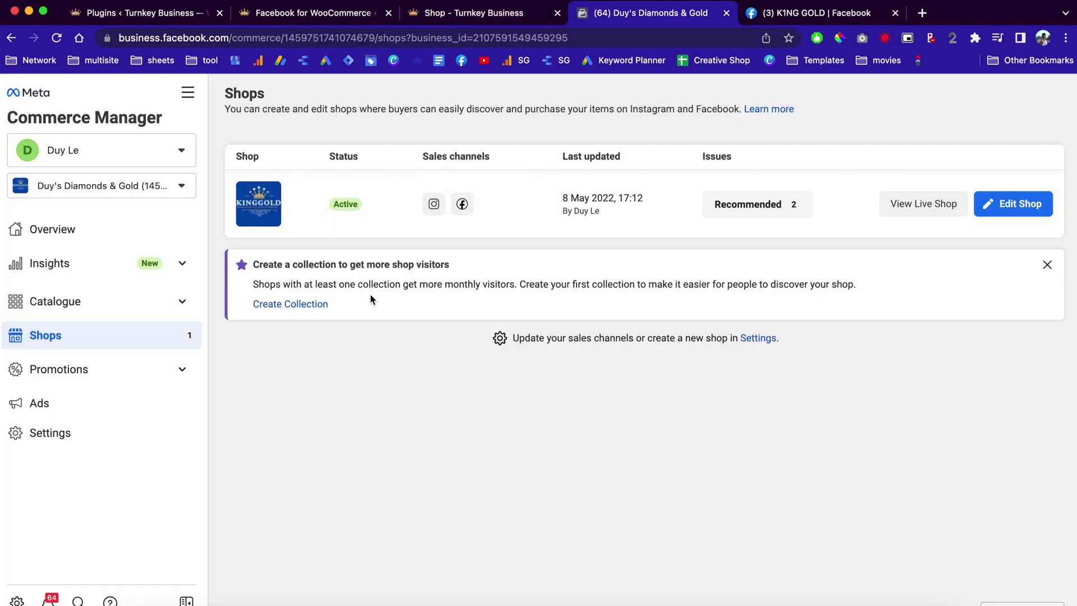
Step: From the K1NG GOLD Shop tab, open the $52.76 ABS Carbon Fiber car key case and highlight its $15.00 standard delivery
{"action": "left_click", "coordinate": [830, 13]}
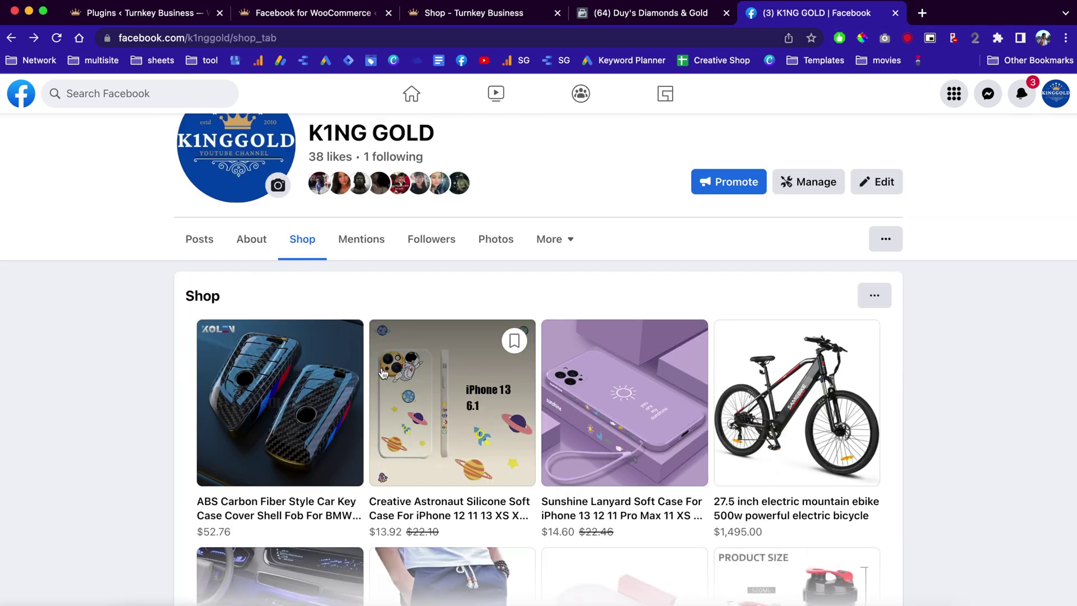
{"action": "left_click", "coordinate": [319, 427]}
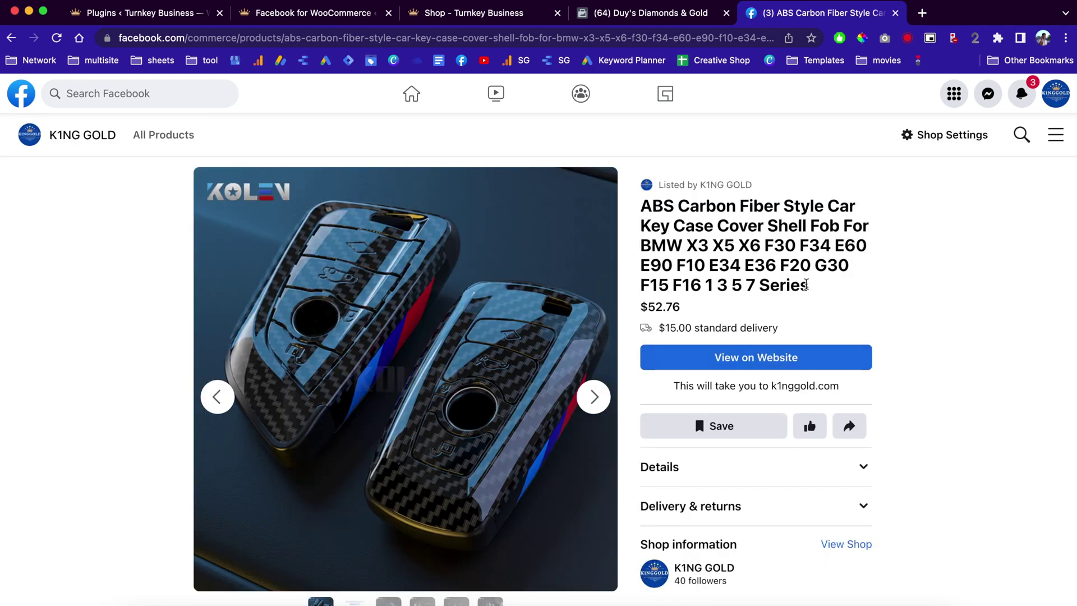
{"action": "left_click_drag", "start_coordinate": [655, 331], "coordinate": [763, 332]}
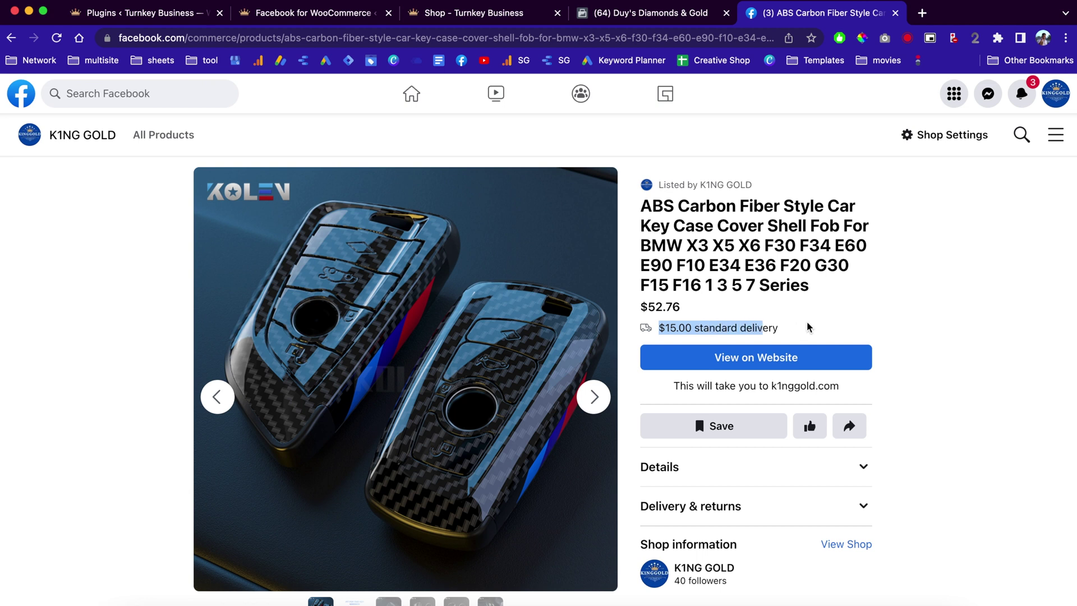
Step: On k1nggold.com, add the key case in Color Name 'A set 2' ($48.92) to the cart, then return to Facebook
{"action": "left_click", "coordinate": [754, 366]}
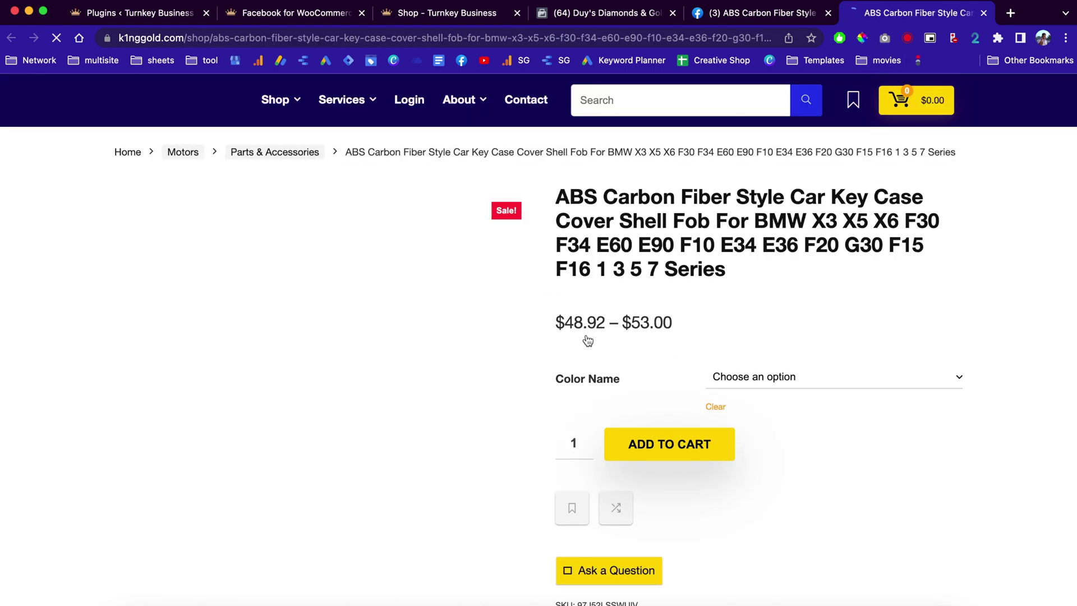
{"action": "scroll", "coordinate": [654, 343], "scroll_direction": "down", "scroll_amount": 1}
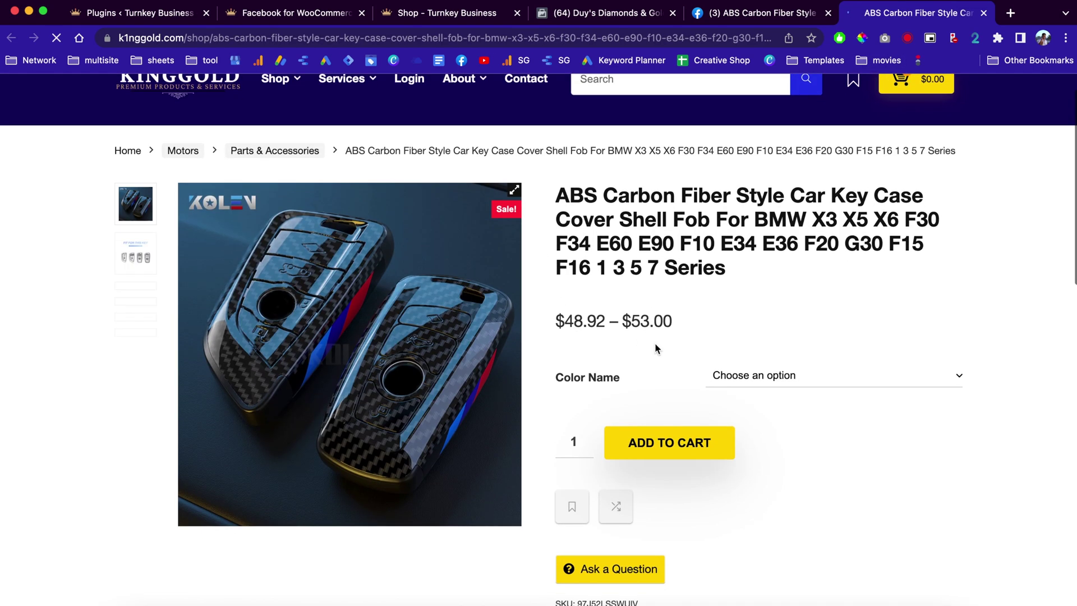
{"action": "left_click", "coordinate": [789, 378]}
{"action": "left_click", "coordinate": [761, 400]}
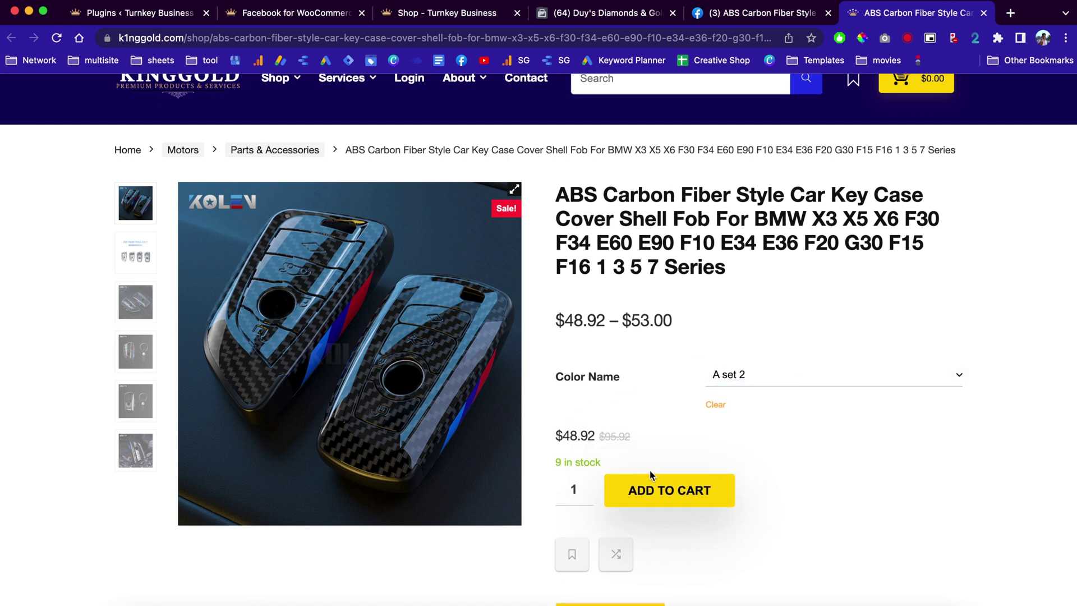
{"action": "left_click", "coordinate": [662, 493]}
{"action": "scroll", "coordinate": [840, 473], "scroll_direction": "down", "scroll_amount": 2}
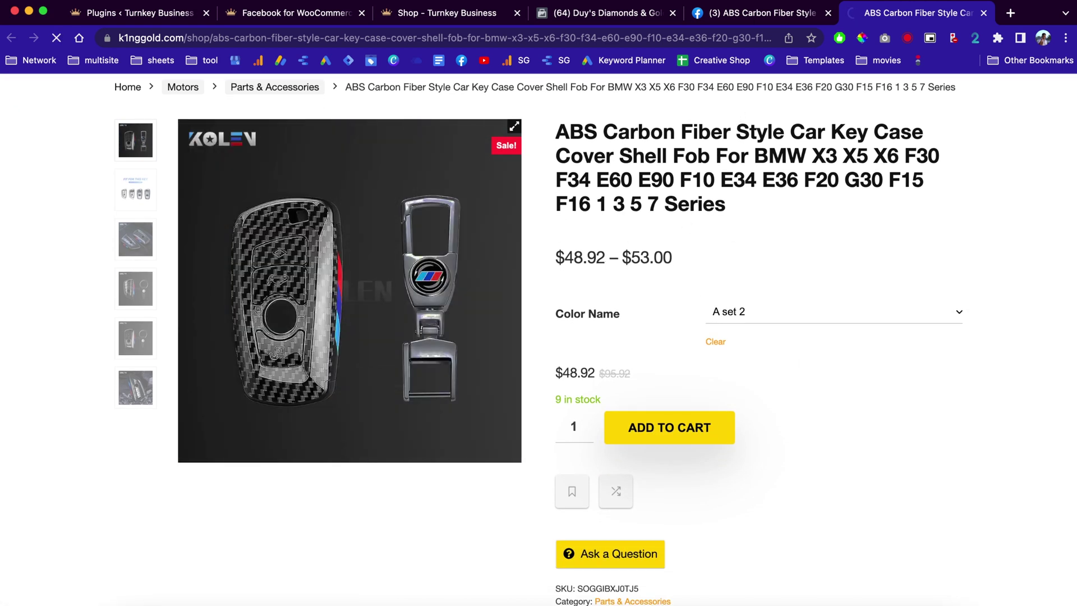
{"action": "left_click", "coordinate": [758, 17]}
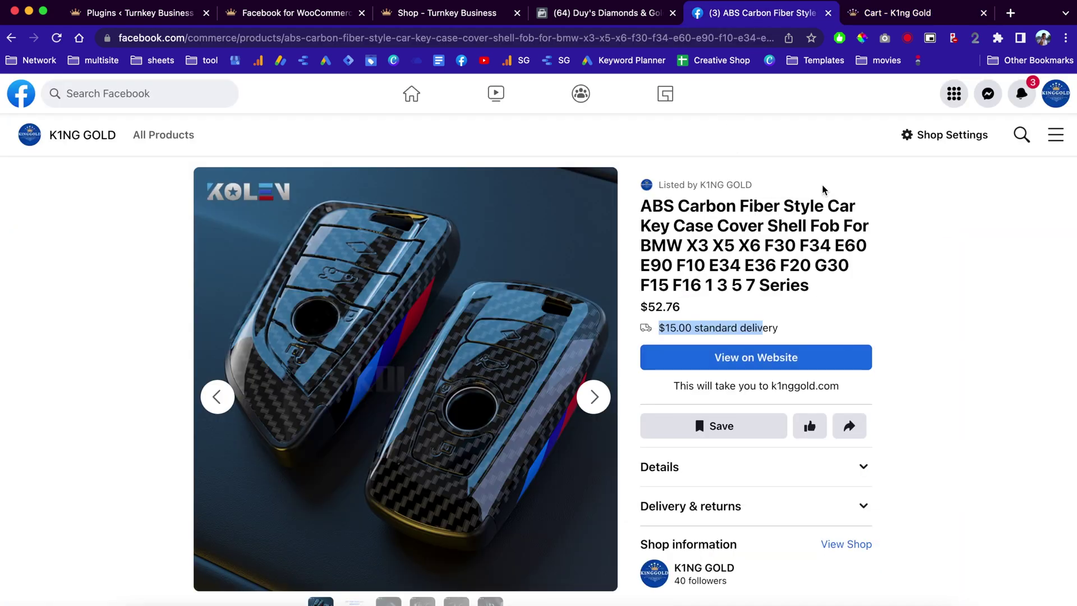
Step: On the K1NG GOLD Page, find the Vietnam Beach City Cinematic video and show its tagged products
{"action": "scroll", "coordinate": [923, 389], "scroll_direction": "down", "scroll_amount": 3}
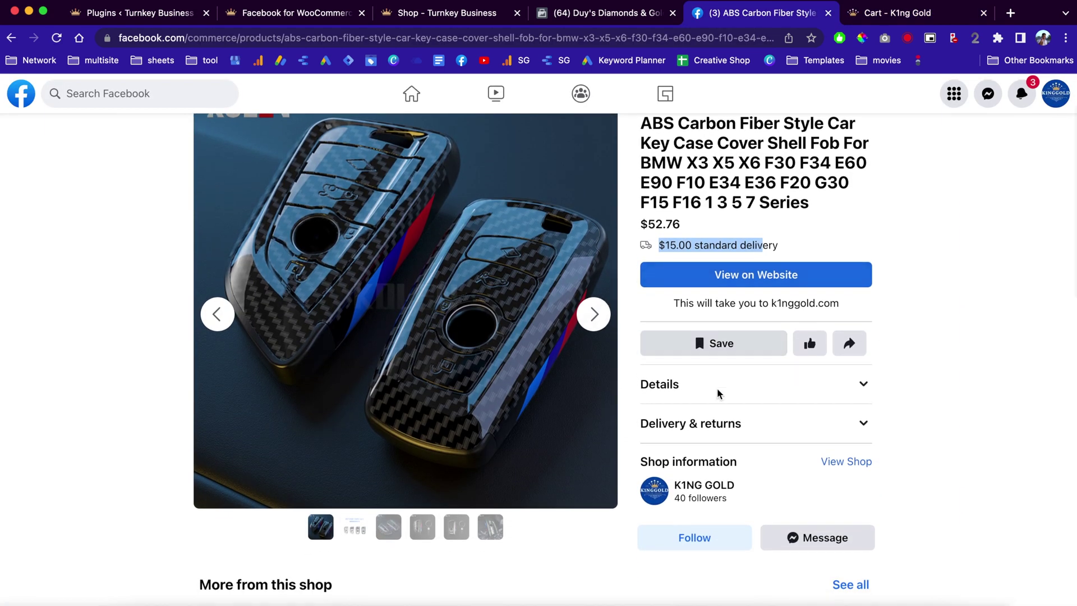
{"action": "left_click", "coordinate": [696, 466]}
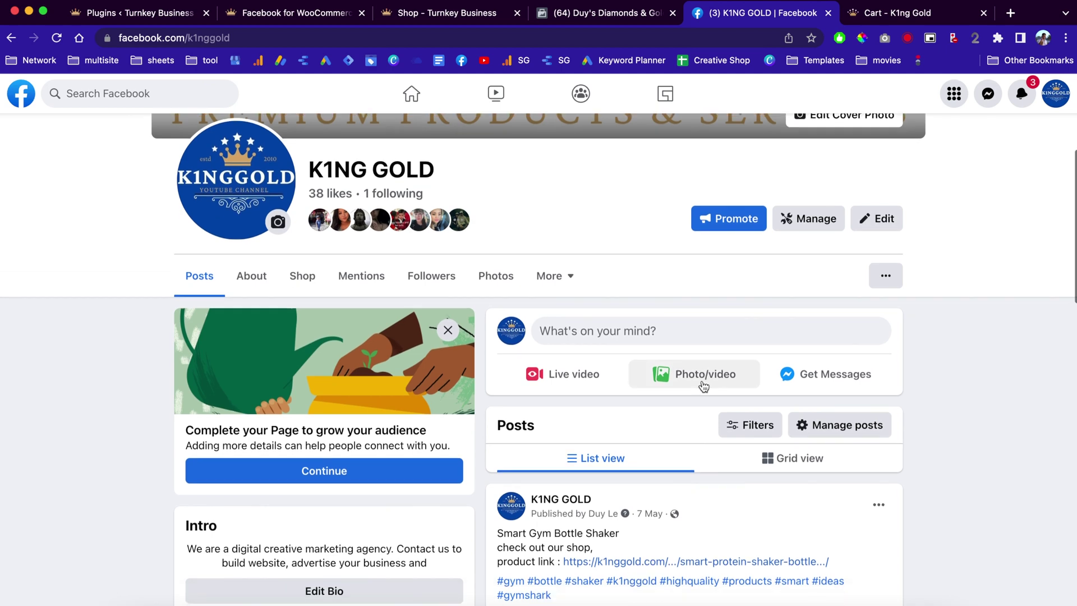
{"action": "scroll", "coordinate": [703, 386], "scroll_direction": "down", "scroll_amount": 10}
{"action": "scroll", "coordinate": [703, 386], "scroll_direction": "down", "scroll_amount": 15}
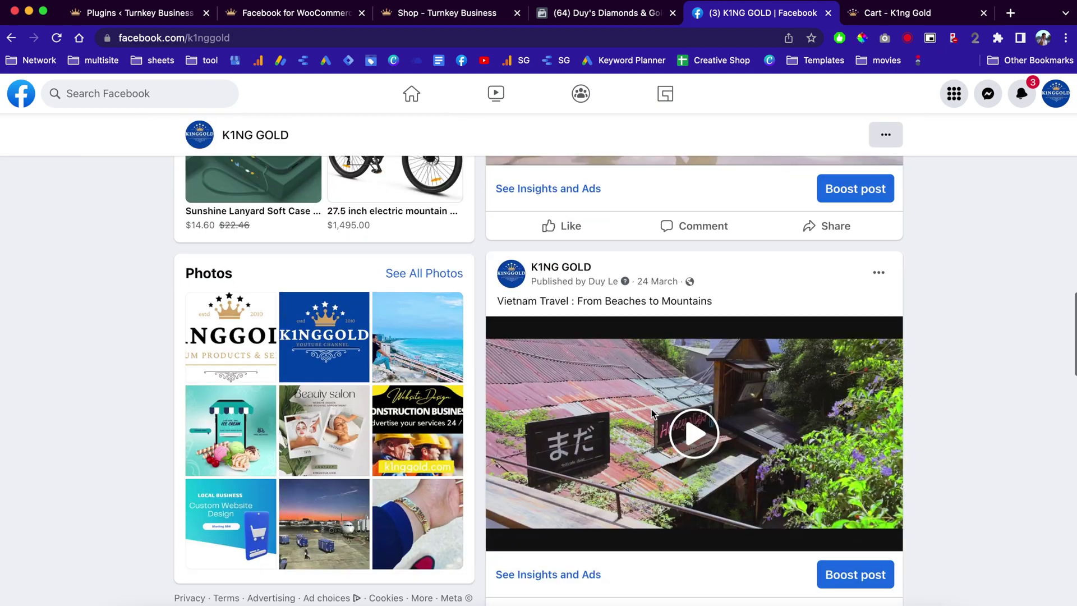
{"action": "scroll", "coordinate": [651, 413], "scroll_direction": "down", "scroll_amount": 15}
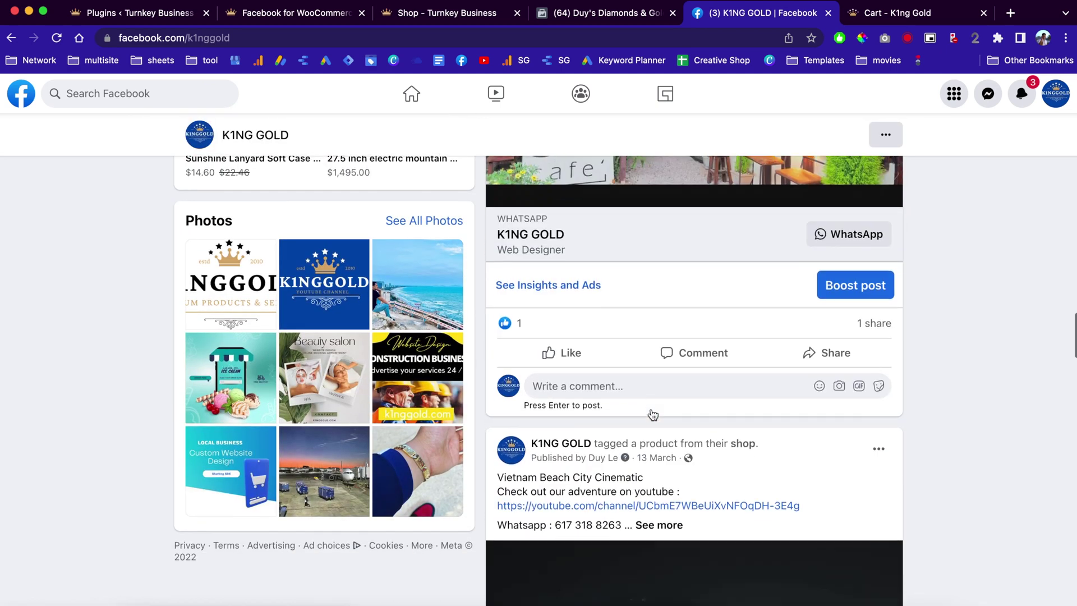
{"action": "scroll", "coordinate": [651, 414], "scroll_direction": "down", "scroll_amount": 4}
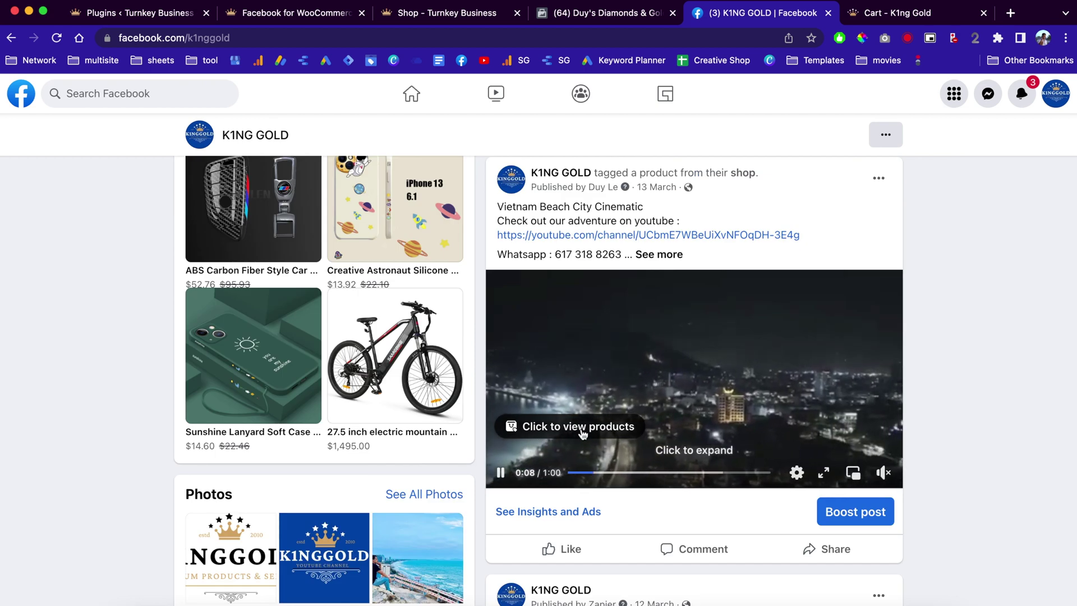
{"action": "left_click", "coordinate": [548, 437]}
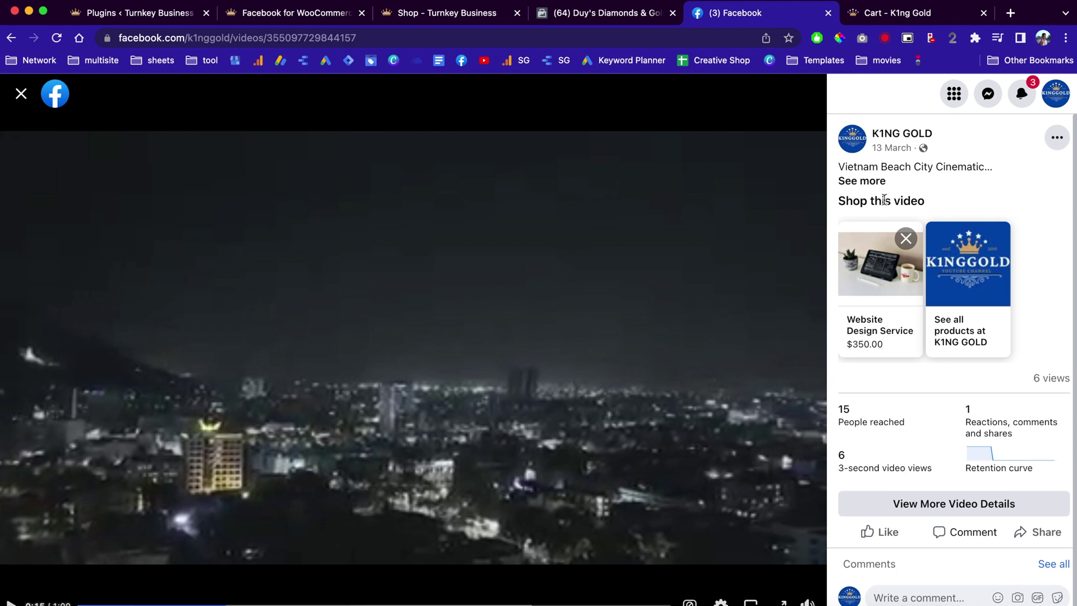
Step: Open the tagged Website Design Service, highlight its title, and view its $95.00–$800.00 page on k1nggold.com
{"action": "left_click", "coordinate": [878, 284]}
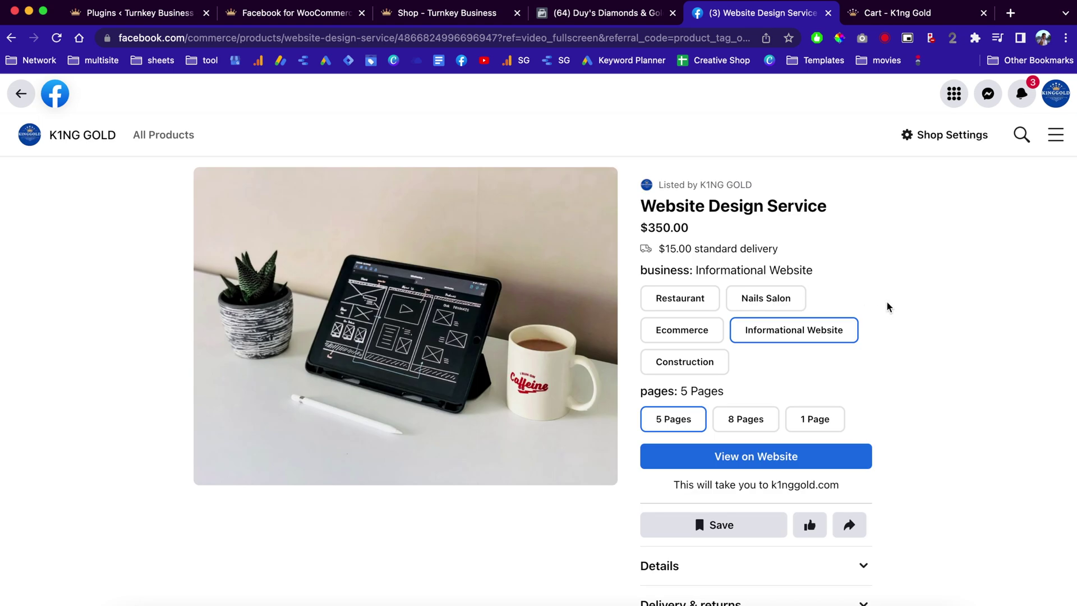
{"action": "scroll", "coordinate": [887, 306], "scroll_direction": "down", "scroll_amount": 1}
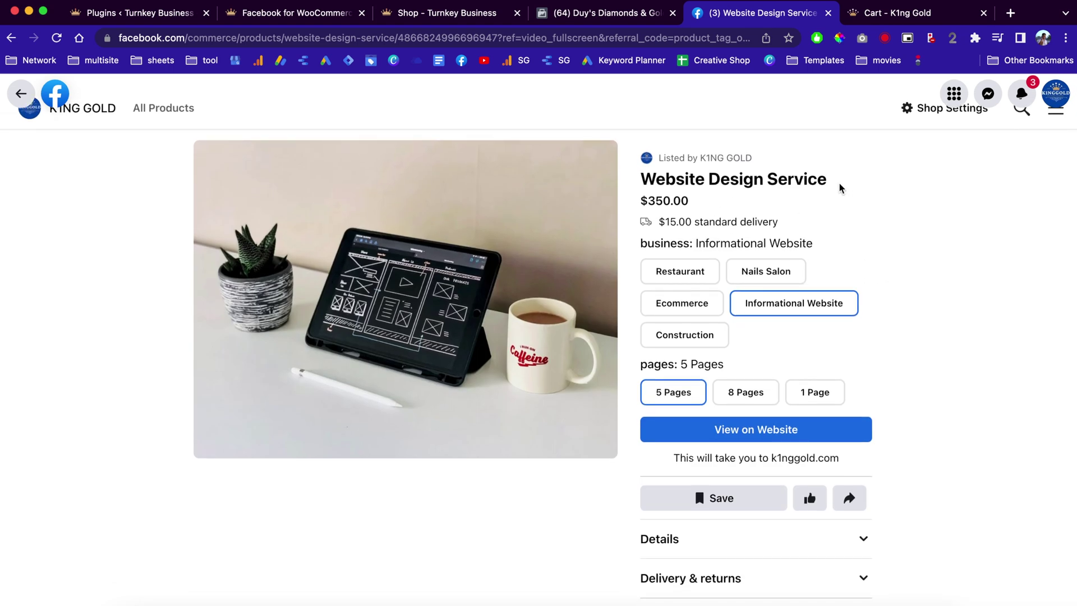
{"action": "left_click_drag", "start_coordinate": [846, 189], "coordinate": [632, 191]}
{"action": "scroll", "coordinate": [849, 356], "scroll_direction": "down", "scroll_amount": 5}
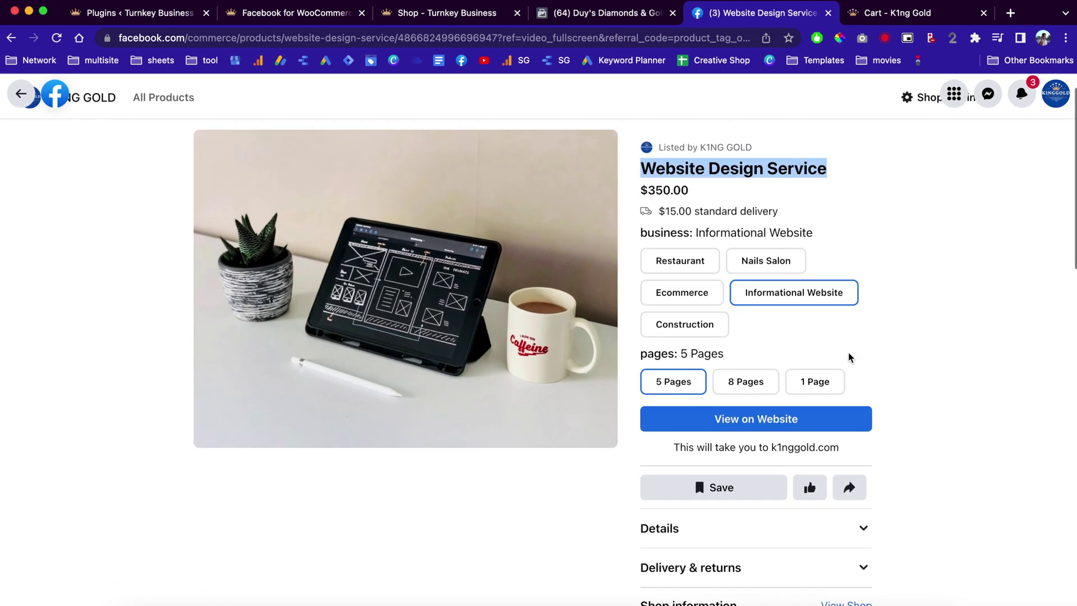
{"action": "scroll", "coordinate": [741, 249], "scroll_direction": "up", "scroll_amount": 3}
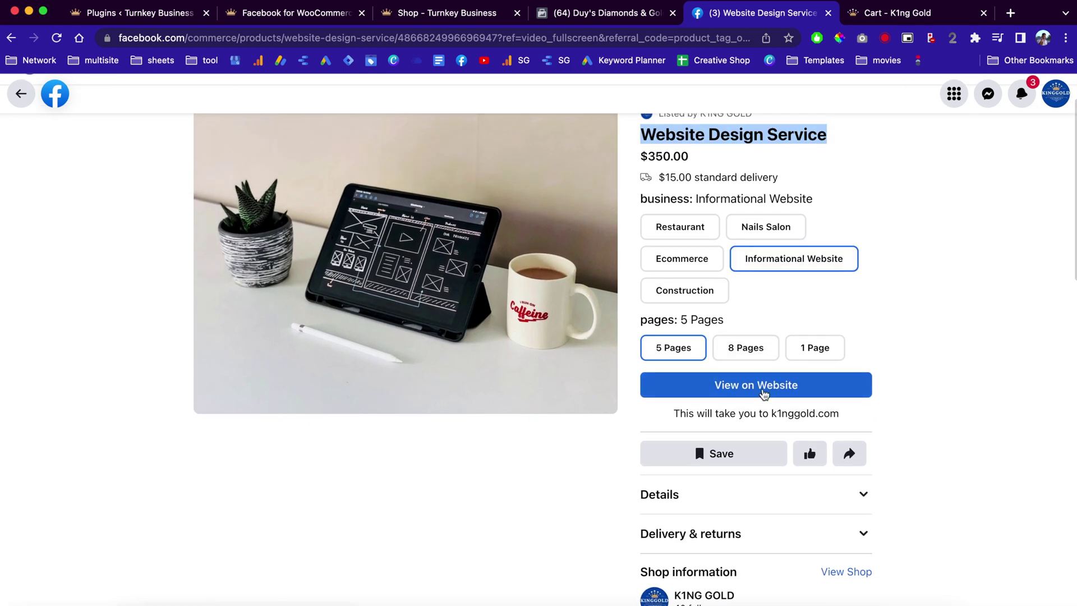
{"action": "left_click", "coordinate": [765, 391]}
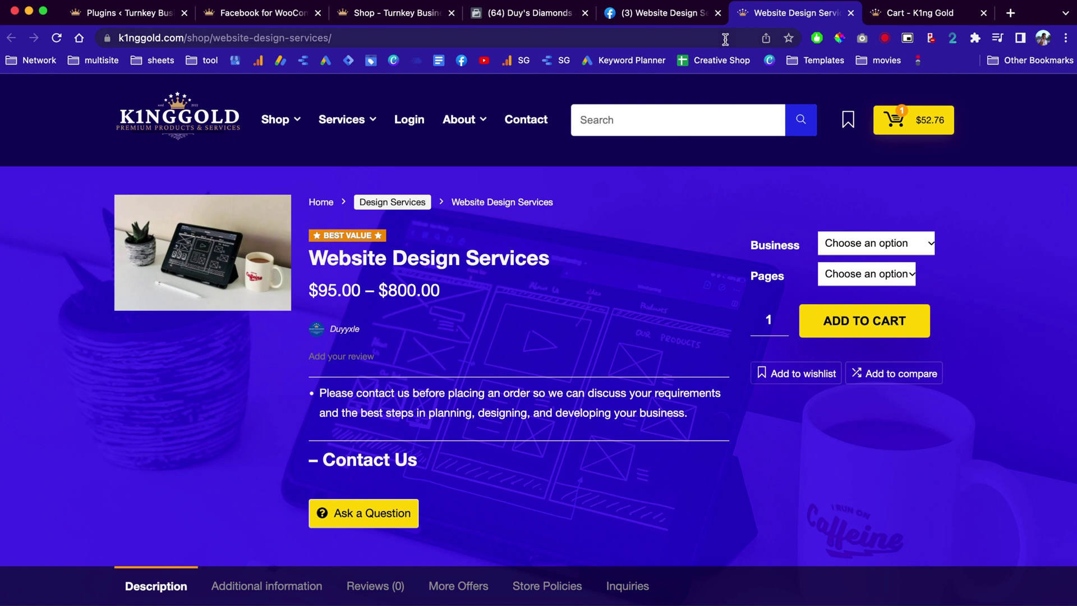
{"action": "scroll", "coordinate": [652, 327], "scroll_direction": "down", "scroll_amount": 1}
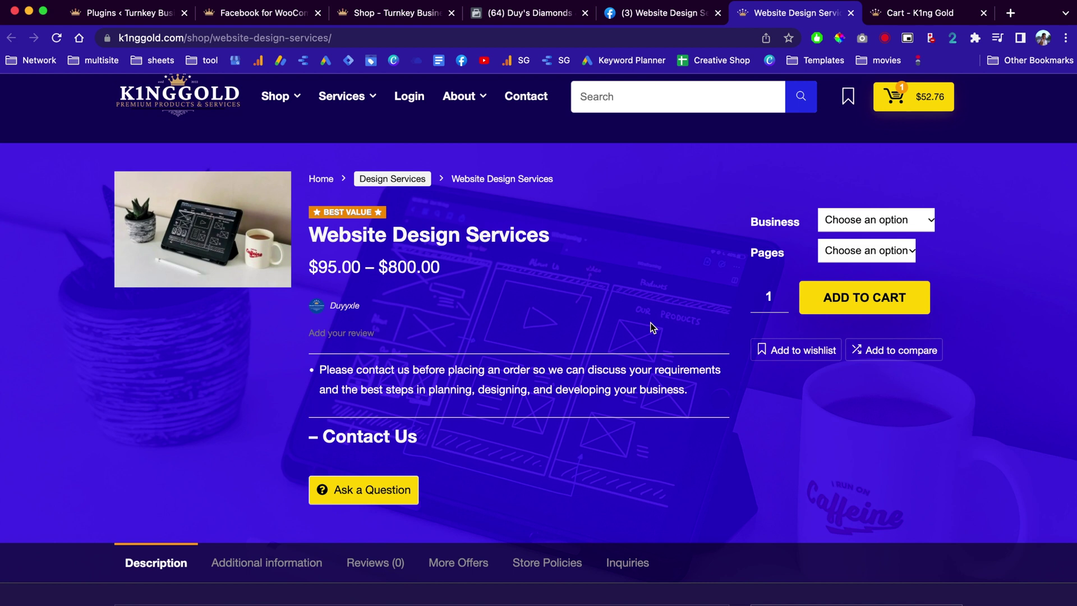
Step: Switch back to the Facebook product tab and go back to the K1NG GOLD Page timeline
{"action": "left_click", "coordinate": [653, 12]}
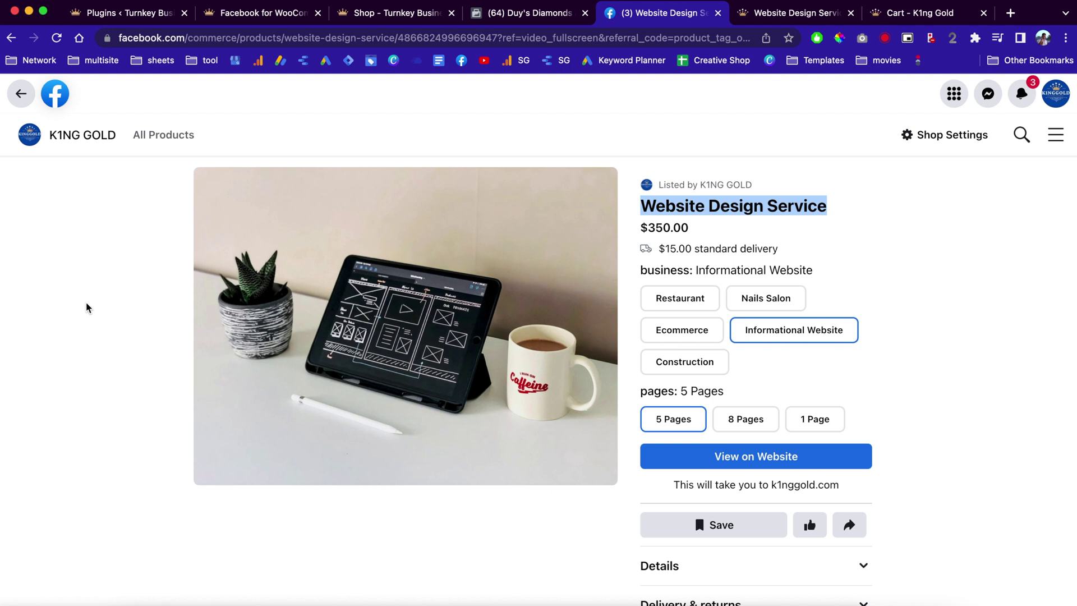
{"action": "key", "text": "super+bracketleft"}
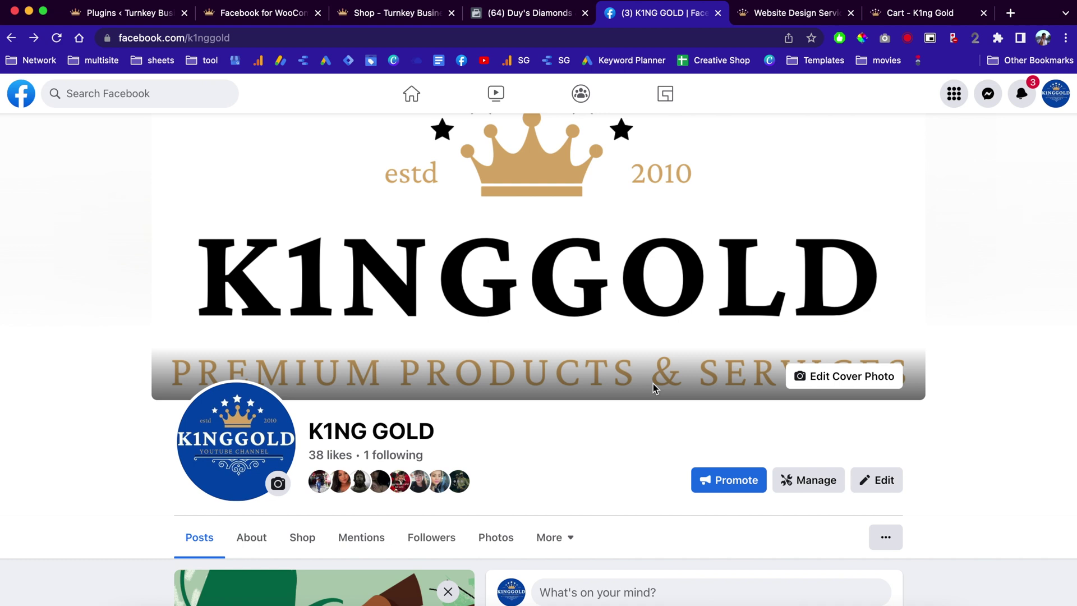